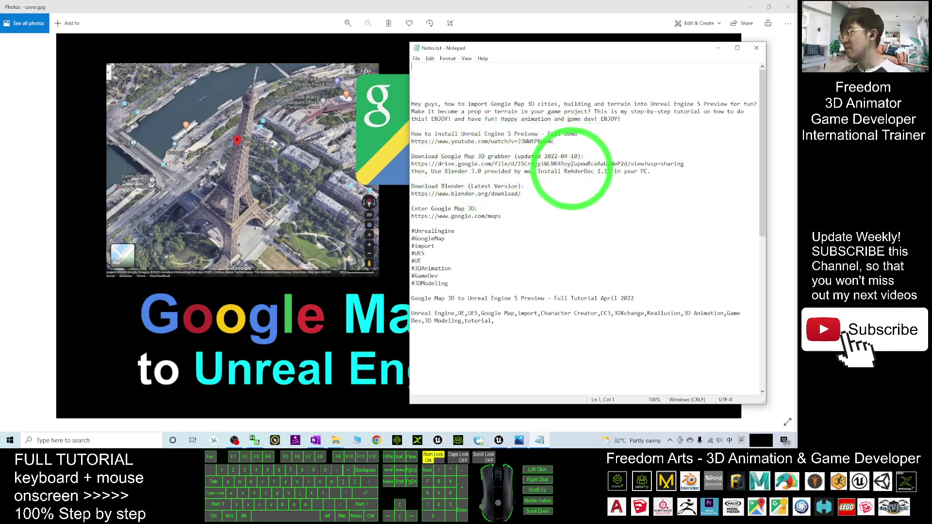
Delete the "Download Blender (Latest Version)" section with its link from Notes.txt and save the file.
{"action": "left_click_drag", "start_coordinate": [416, 163], "coordinate": [685, 164]}
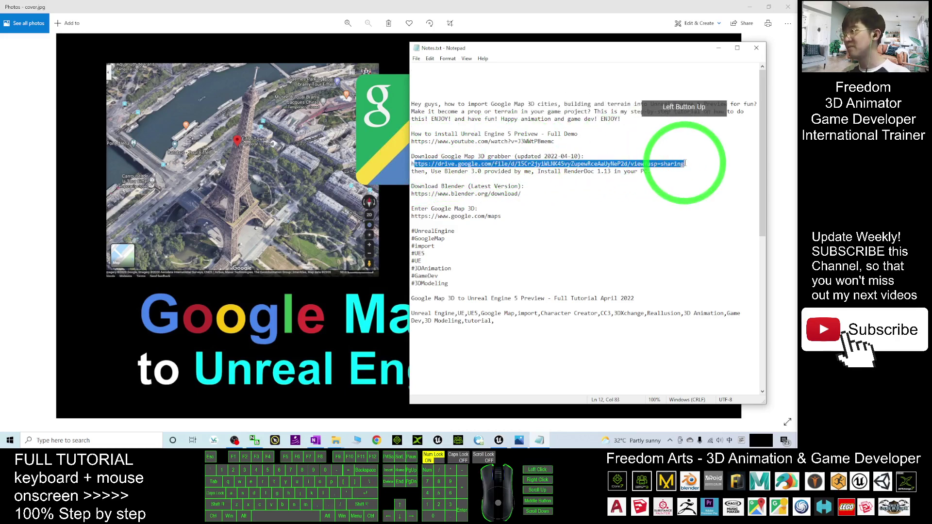
{"action": "left_click", "coordinate": [487, 171]}
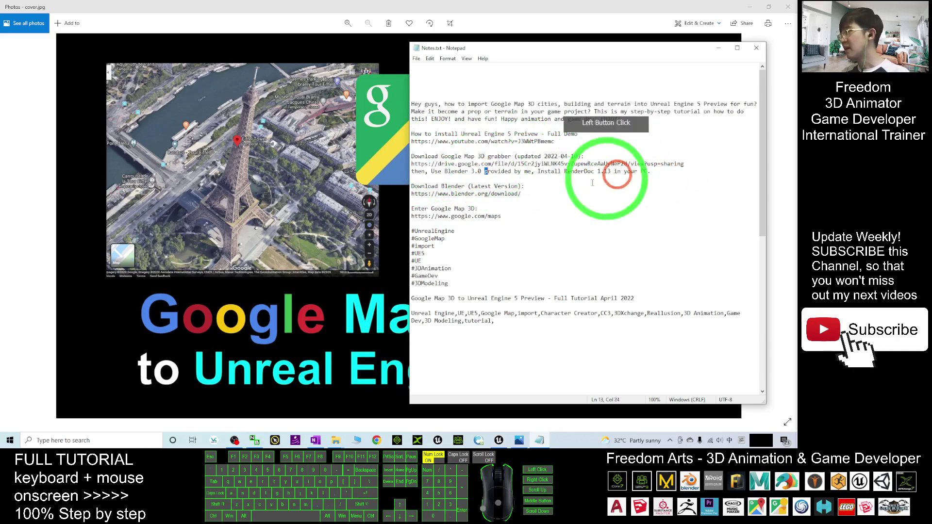
{"action": "left_click_drag", "start_coordinate": [411, 201], "coordinate": [411, 179]}
{"action": "key", "text": "BackSpace"}
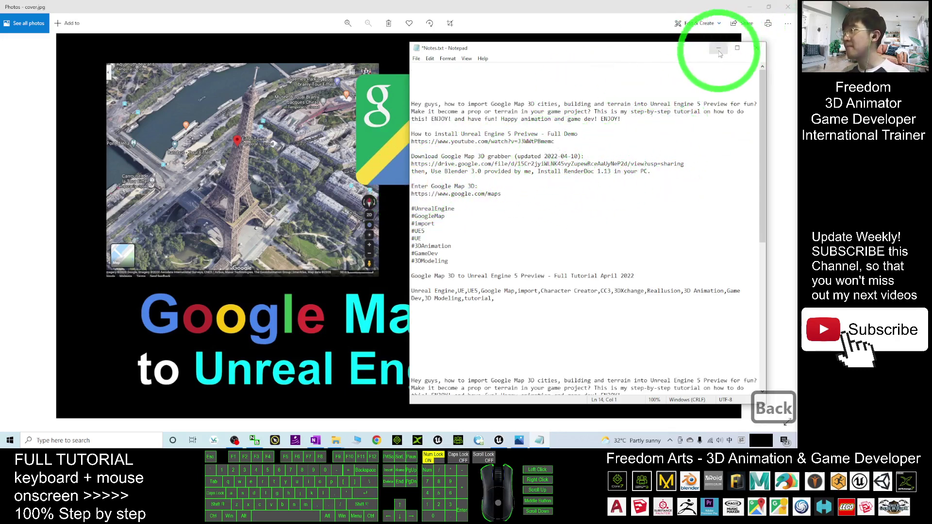
{"action": "key", "text": "ctrl+s"}
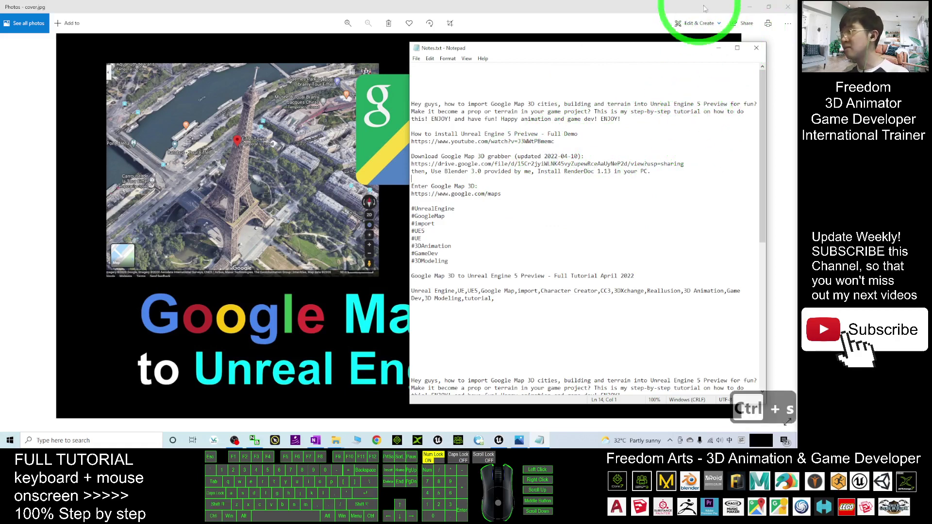
Minimize the notes and the cover image, and open the Google Map 3D Grabber 2022-04-10 folder from the desktop.
{"action": "left_click", "coordinate": [721, 49]}
{"action": "left_click", "coordinate": [750, 7]}
{"action": "left_click", "coordinate": [308, 75]}
{"action": "left_click", "coordinate": [171, 89]}
{"action": "left_click", "coordinate": [199, 100]}
{"action": "left_click", "coordinate": [10, 64]}
{"action": "double_click", "coordinate": [17, 64]}
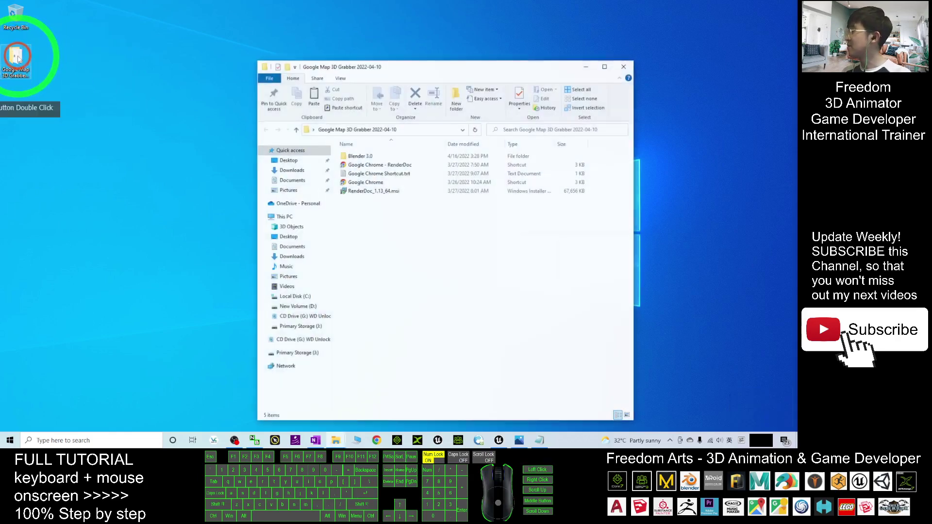
{"action": "left_click", "coordinate": [625, 69]}
{"action": "left_click", "coordinate": [2, 51]}
{"action": "double_click", "coordinate": [17, 57]}
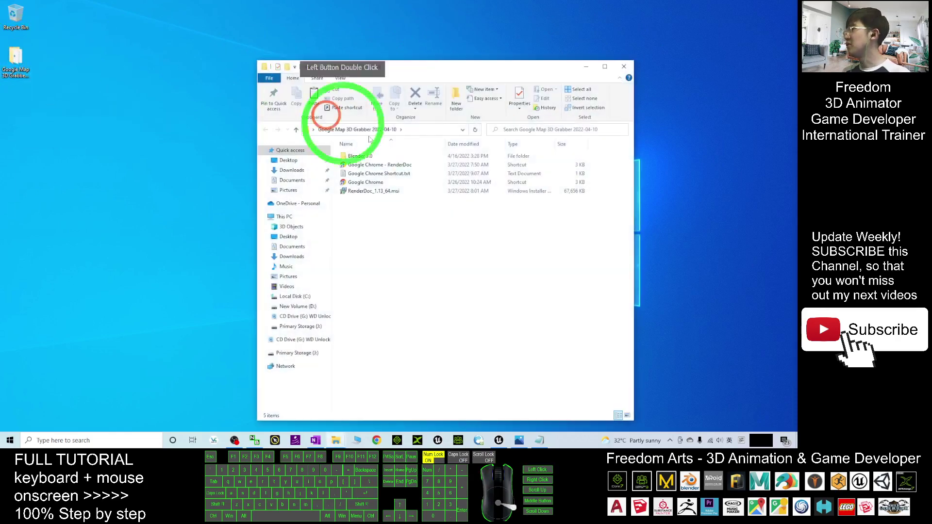
Launch blender.exe from the Blender 3.0 folder and dismiss the splash screen.
{"action": "double_click", "coordinate": [374, 191]}
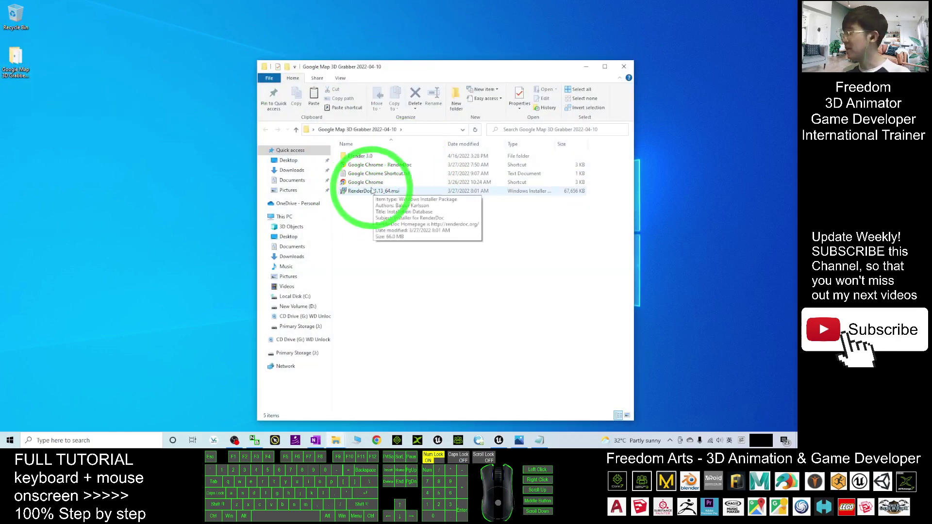
{"action": "left_click", "coordinate": [360, 192]}
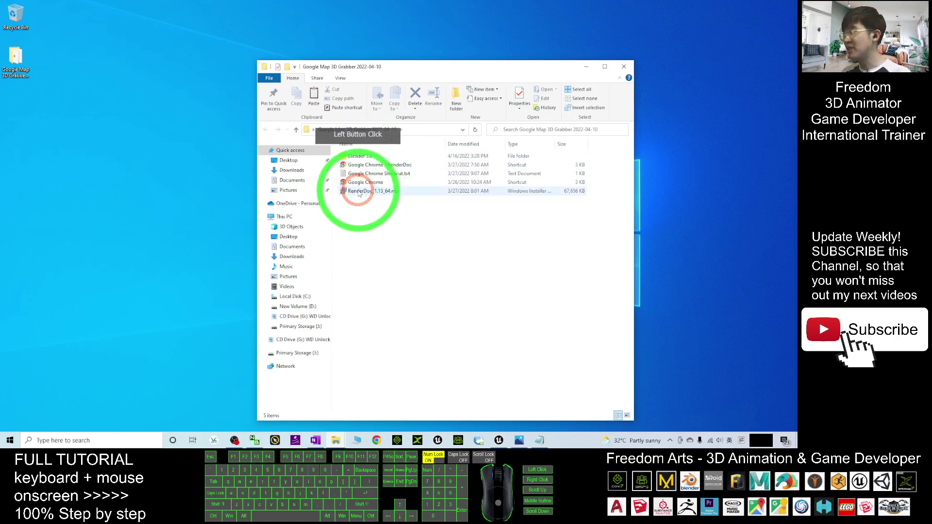
{"action": "left_click", "coordinate": [362, 157]}
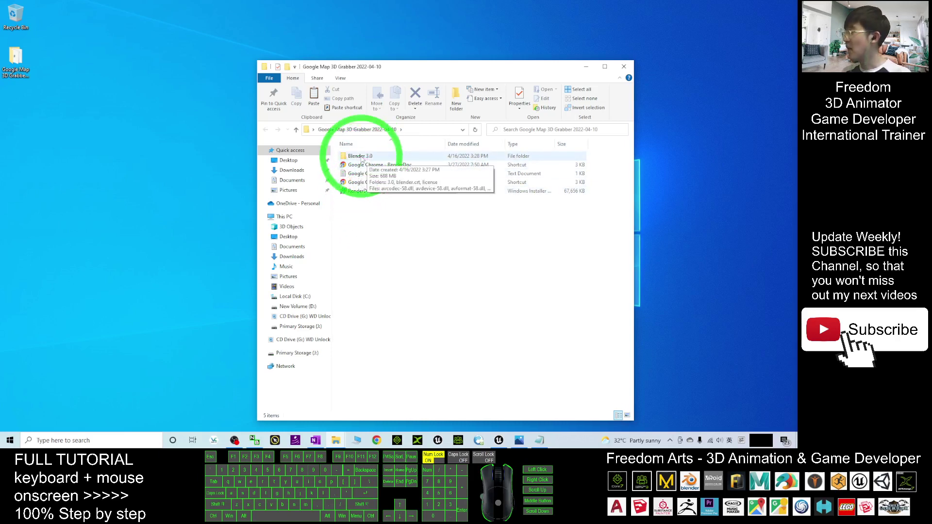
{"action": "double_click", "coordinate": [359, 158]}
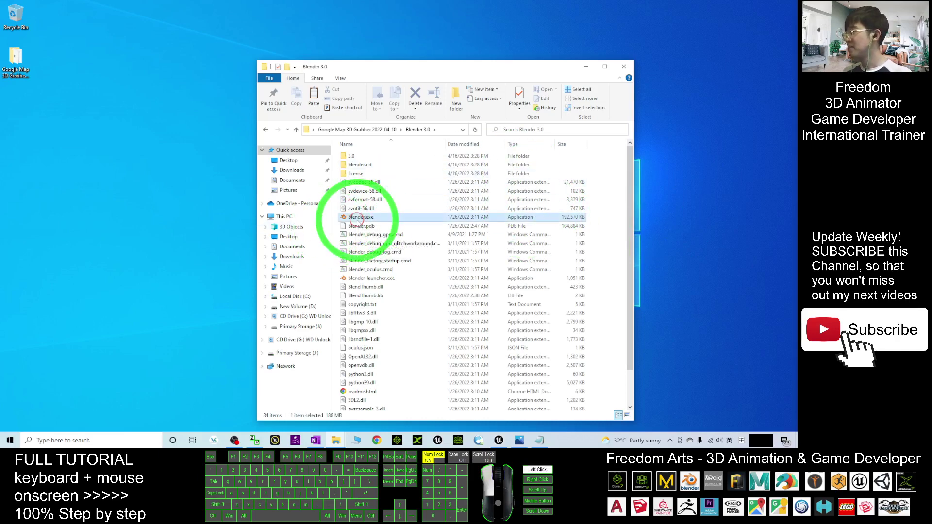
{"action": "double_click", "coordinate": [429, 218]}
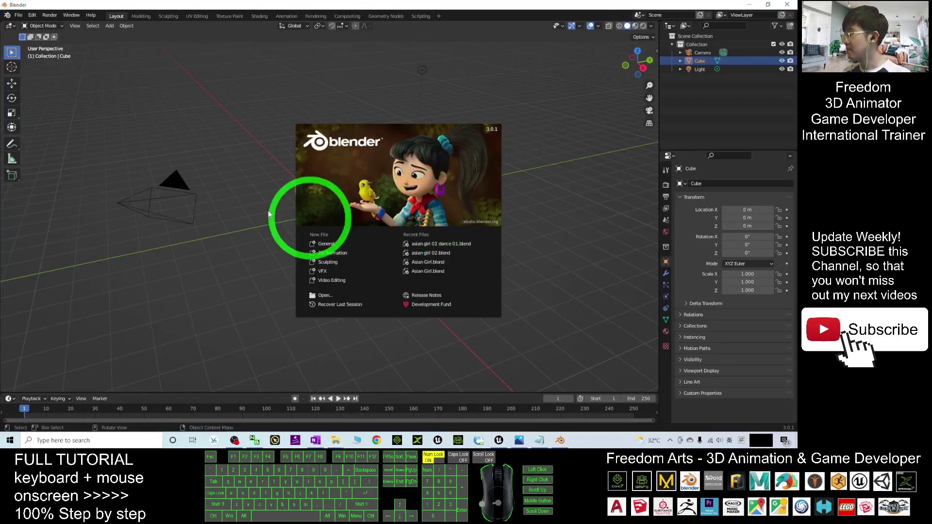
{"action": "left_click", "coordinate": [602, 136]}
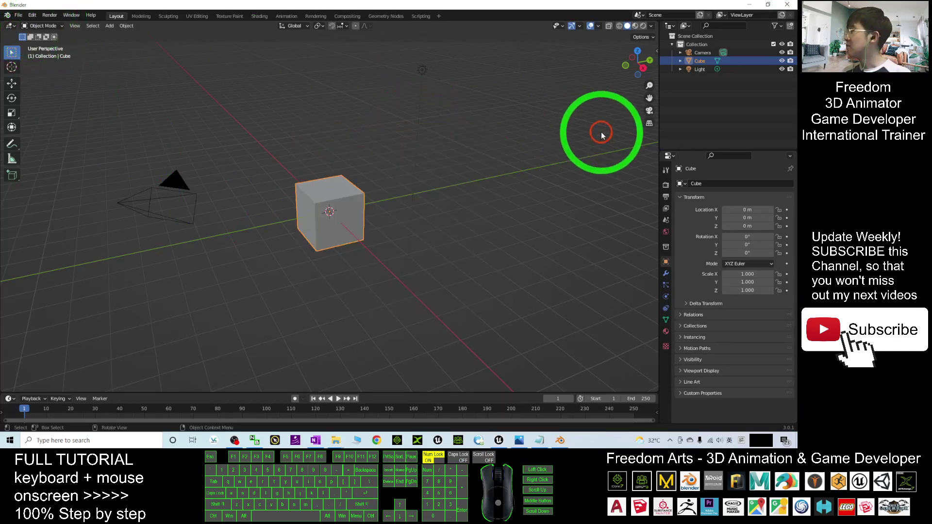
Search Blender's add-on preferences for "map", check whether the Maps Models Importer is enabled, and close the preferences.
{"action": "left_click", "coordinate": [32, 15]}
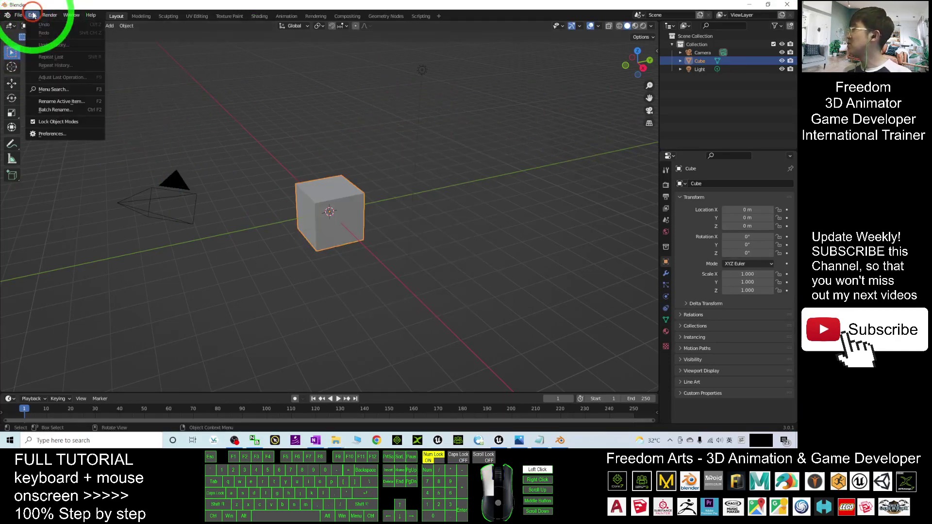
{"action": "left_click", "coordinate": [56, 133]}
{"action": "left_click_drag", "start_coordinate": [211, 22], "coordinate": [308, 146]}
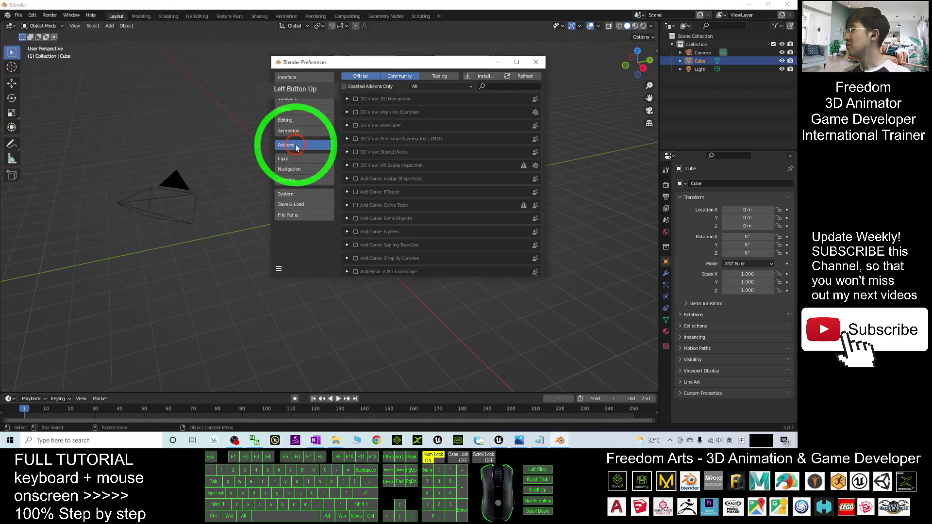
{"action": "left_click", "coordinate": [504, 86]}
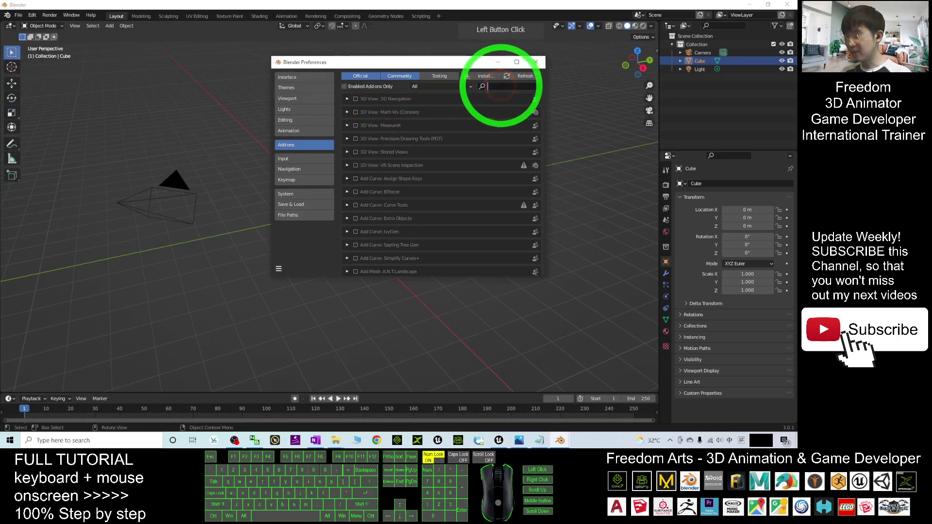
{"action": "type", "text": "g"}
{"action": "key", "text": "BackSpace"}
{"action": "key", "text": "BackSpace"}
{"action": "key", "text": "shift"}
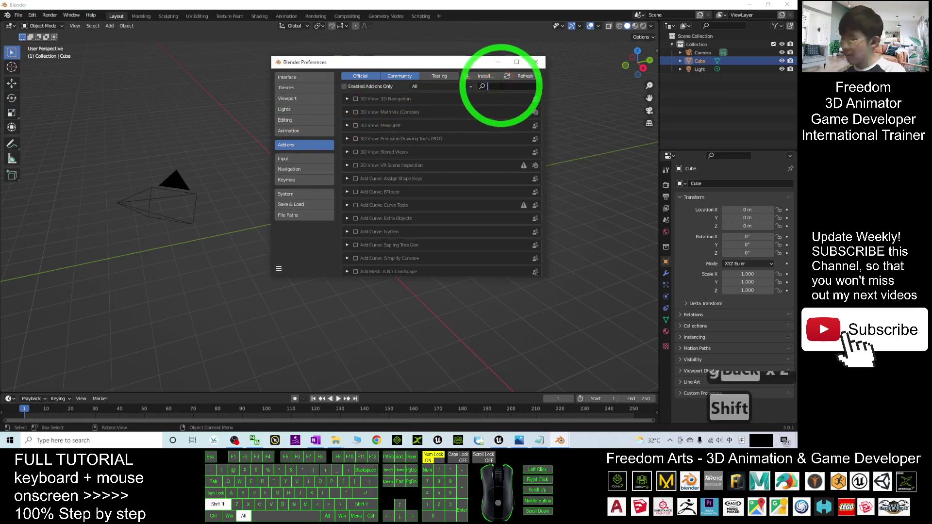
{"action": "type", "text": "map"}
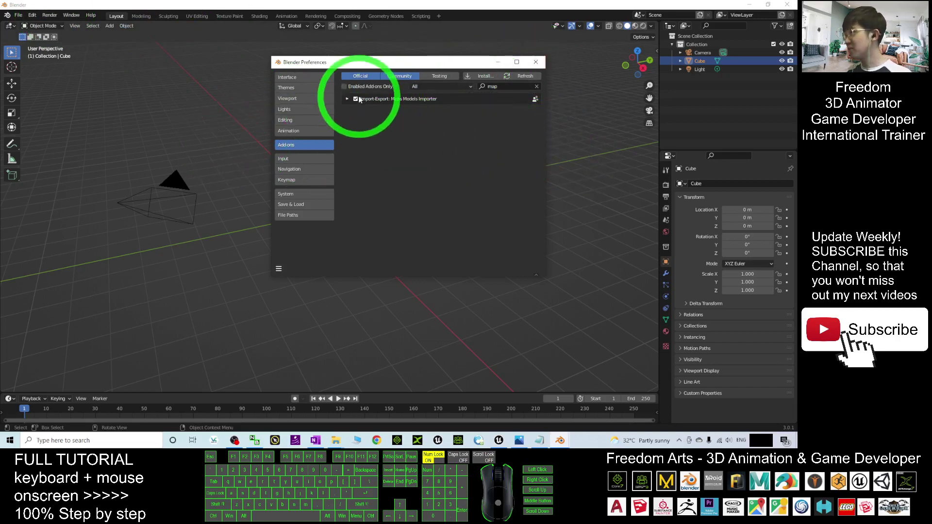
{"action": "left_click", "coordinate": [535, 61]}
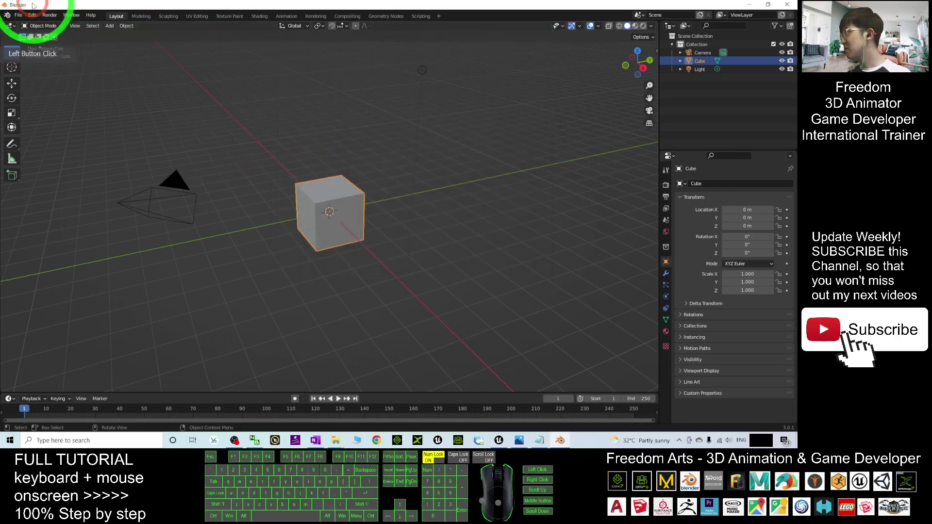
View the available import formats in Blender without importing anything.
{"action": "left_click", "coordinate": [18, 15]}
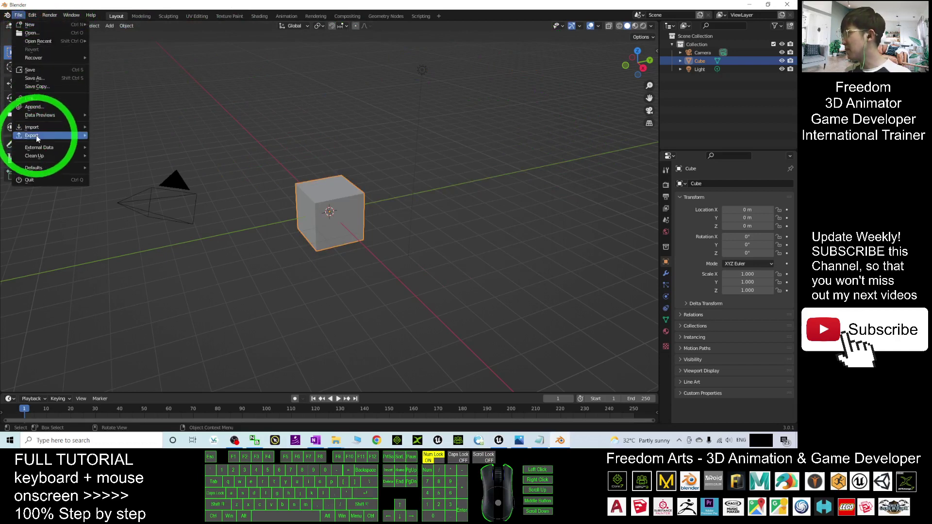
{"action": "mouse_move", "coordinate": [42, 129]}
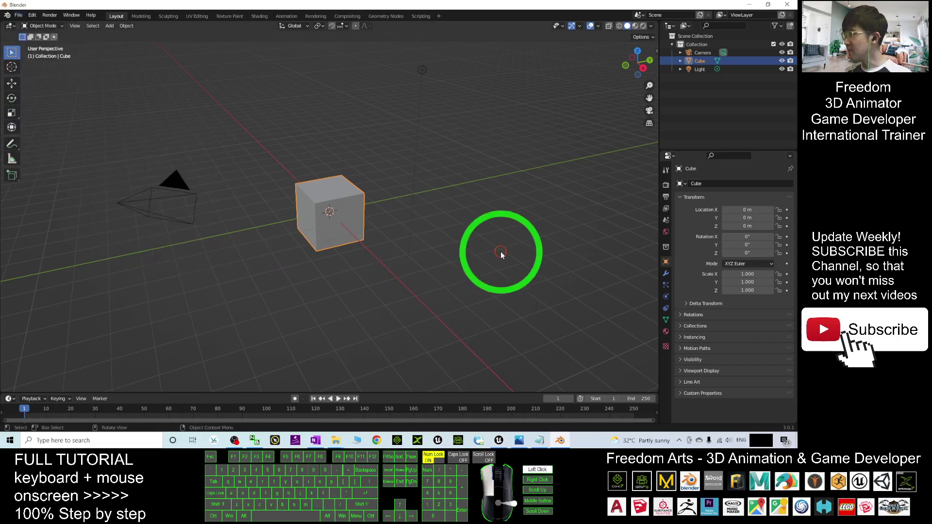
{"action": "left_click", "coordinate": [517, 253]}
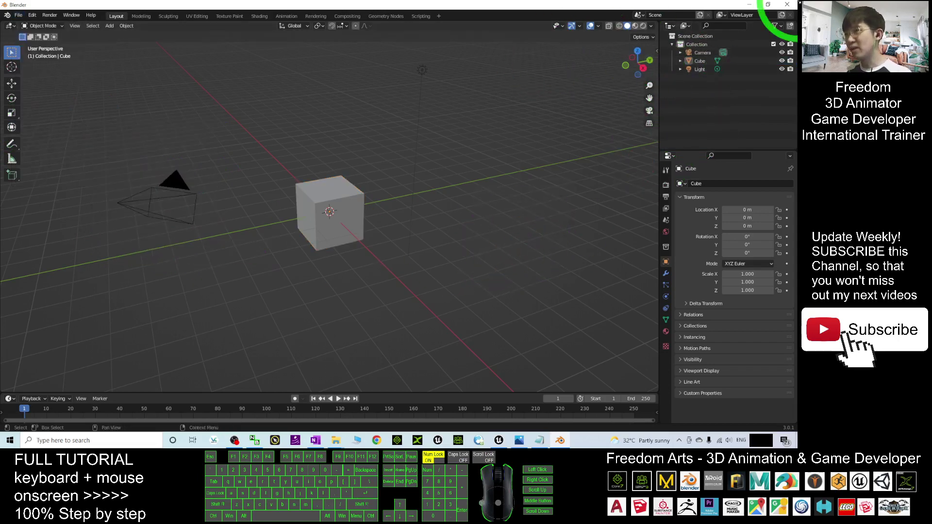
Minimize Blender and return to the Google Map 3D Grabber 2022-04-10 folder in File Explorer.
{"action": "left_click", "coordinate": [752, 7]}
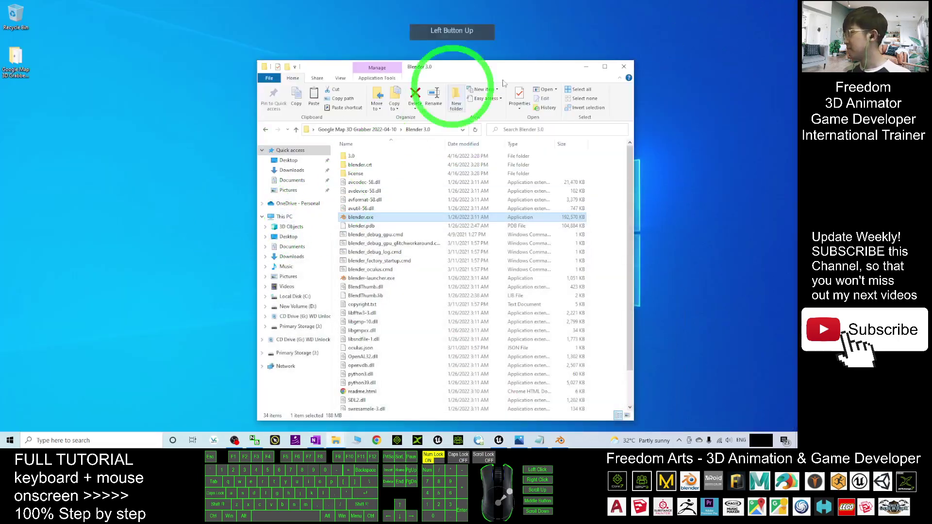
{"action": "left_click", "coordinate": [588, 67]}
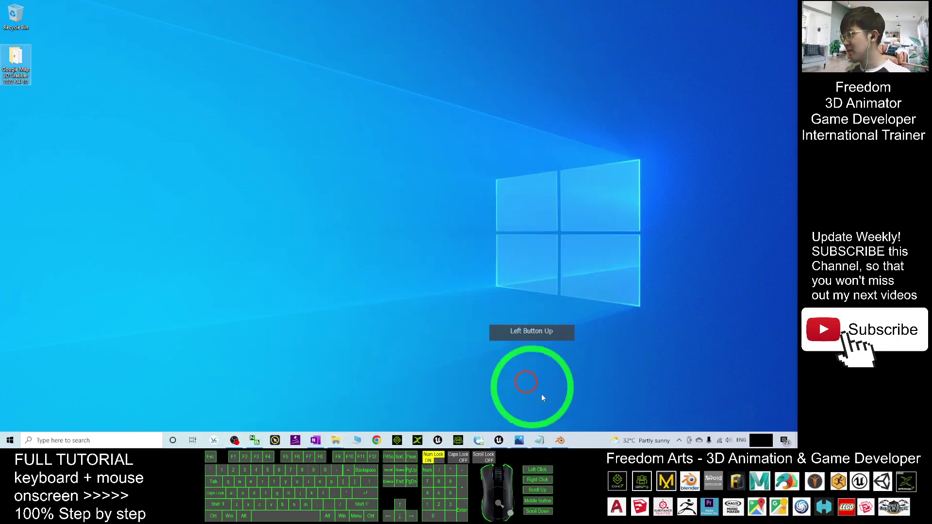
{"action": "left_click", "coordinate": [540, 440]}
{"action": "left_click", "coordinate": [542, 440]}
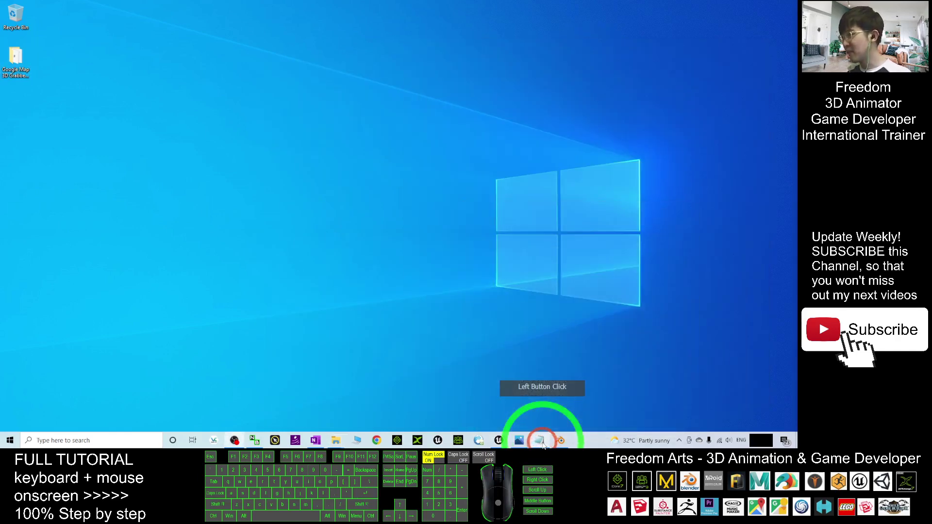
{"action": "mouse_move", "coordinate": [335, 440]}
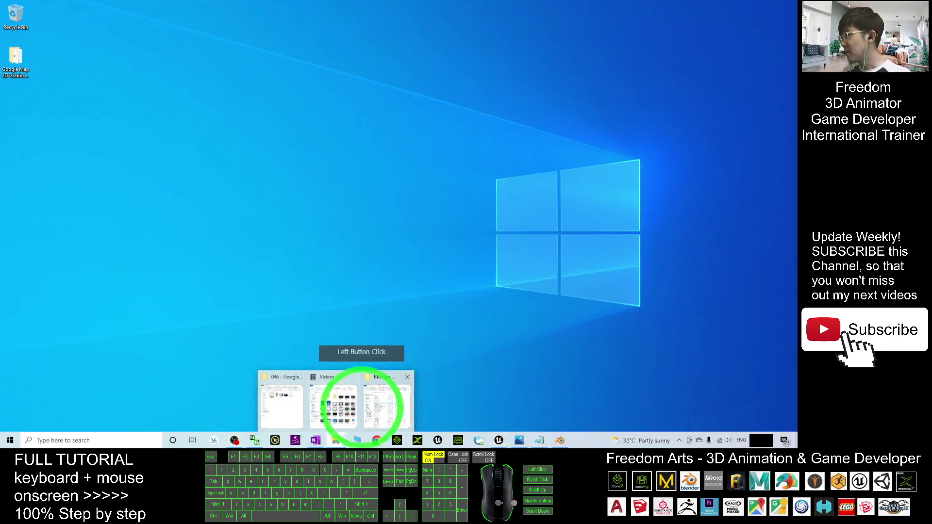
{"action": "left_click", "coordinate": [384, 398]}
{"action": "left_click", "coordinate": [354, 129]}
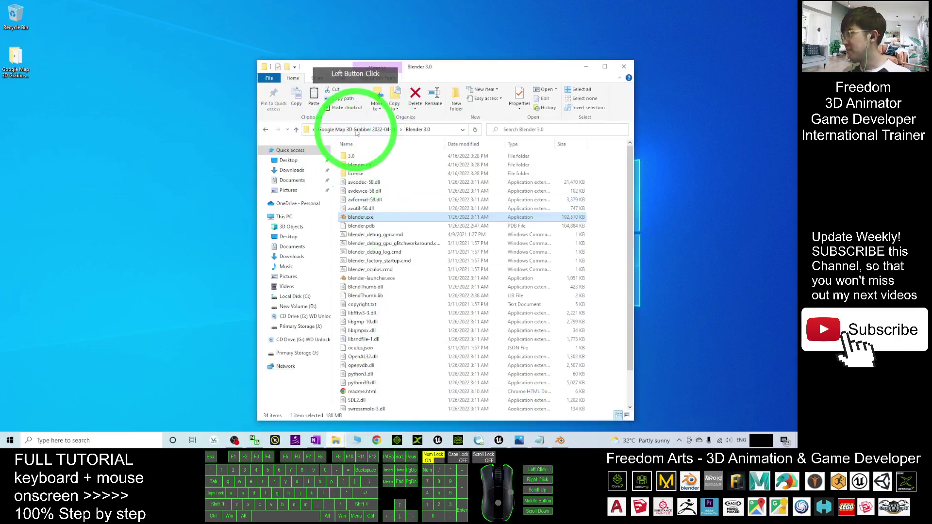
{"action": "left_click", "coordinate": [362, 182]}
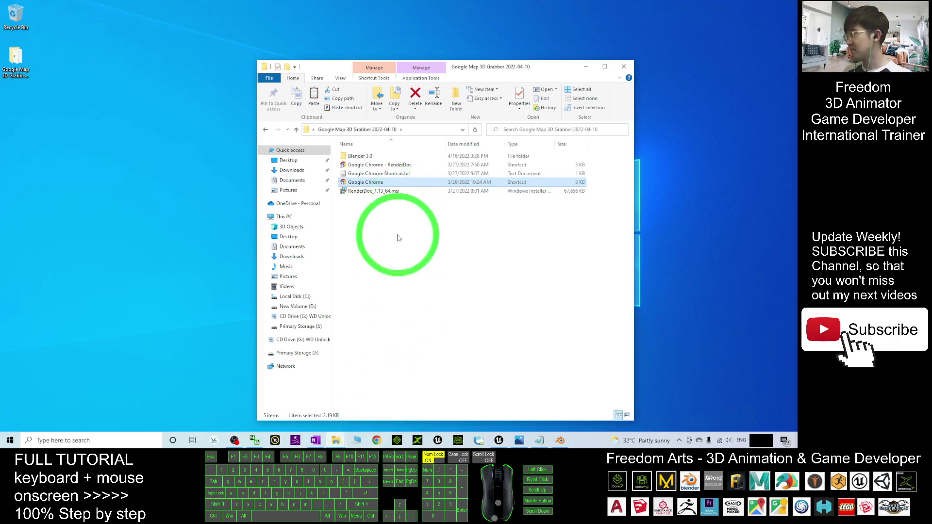
{"action": "left_click", "coordinate": [368, 230]}
Search Windows for "render", launch RenderDoc, and reposition its window.
{"action": "left_click", "coordinate": [85, 440]}
{"action": "type", "text": "render"}
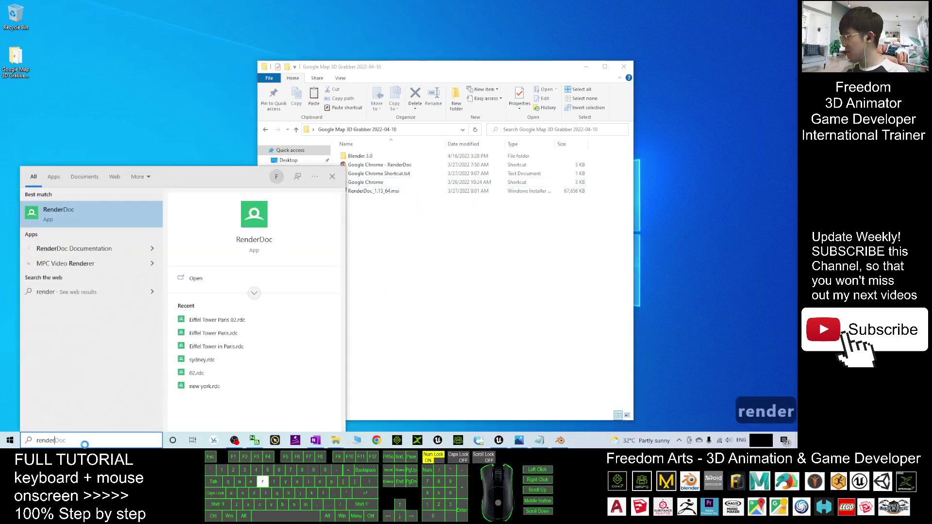
{"action": "left_click", "coordinate": [68, 210]}
{"action": "left_click", "coordinate": [428, 155]}
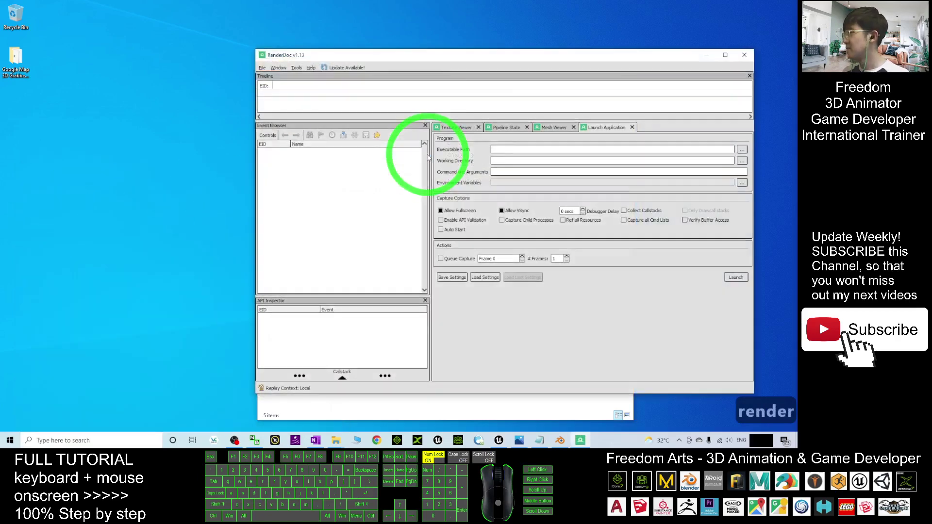
{"action": "left_click_drag", "start_coordinate": [457, 58], "coordinate": [465, 67]}
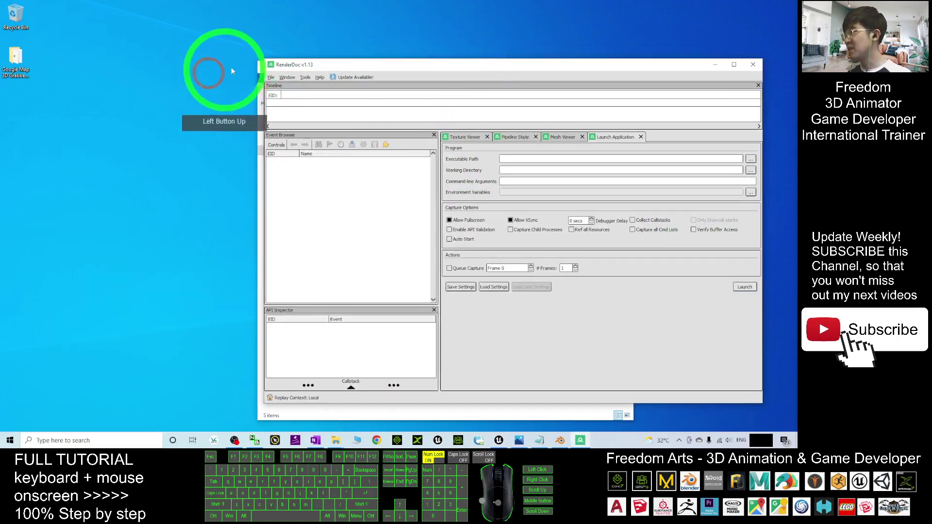
Open RenderDoc's Inject into Process view and filter the process list by "chrome".
{"action": "left_click", "coordinate": [272, 78]}
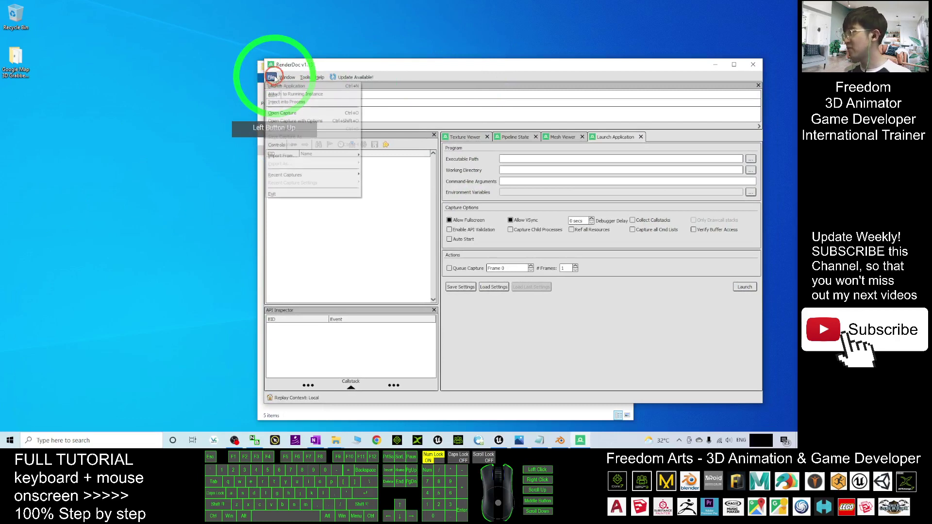
{"action": "left_click", "coordinate": [287, 102]}
{"action": "left_click", "coordinate": [478, 285]}
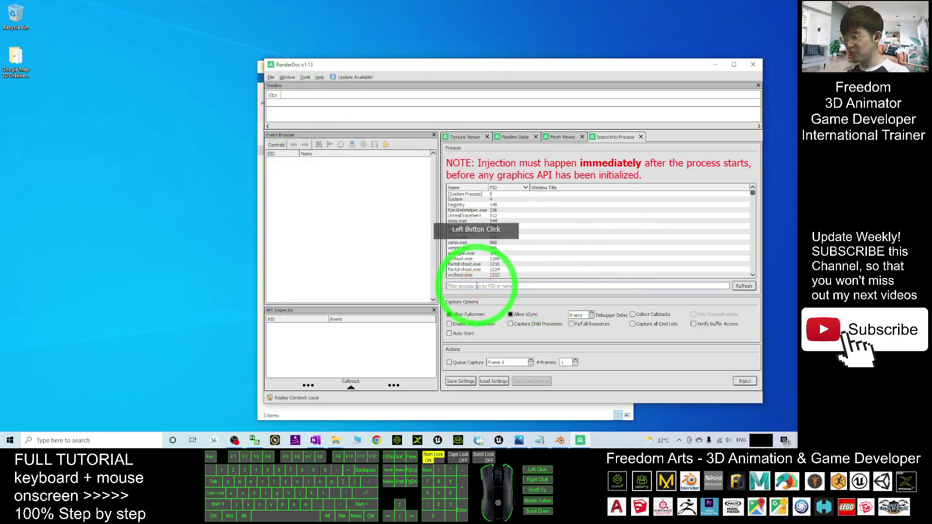
{"action": "type", "text": "ch"}
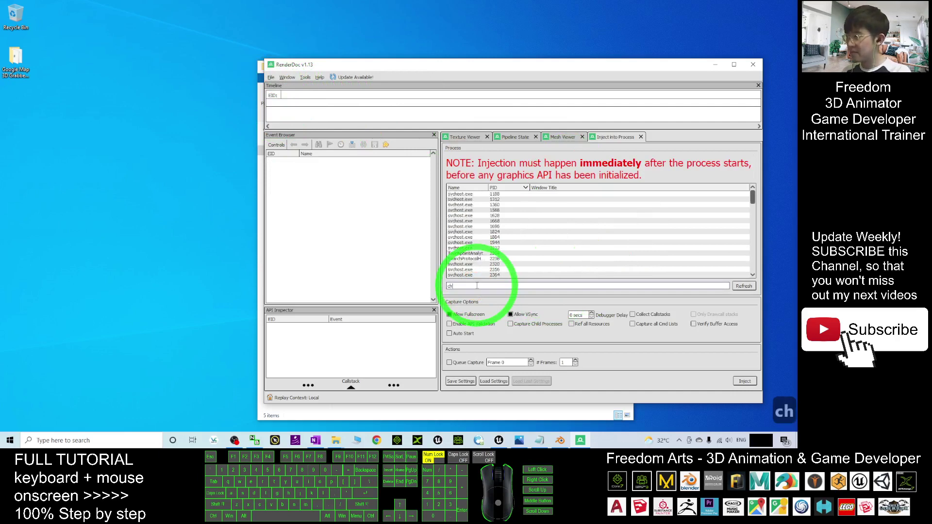
{"action": "type", "text": "rome"}
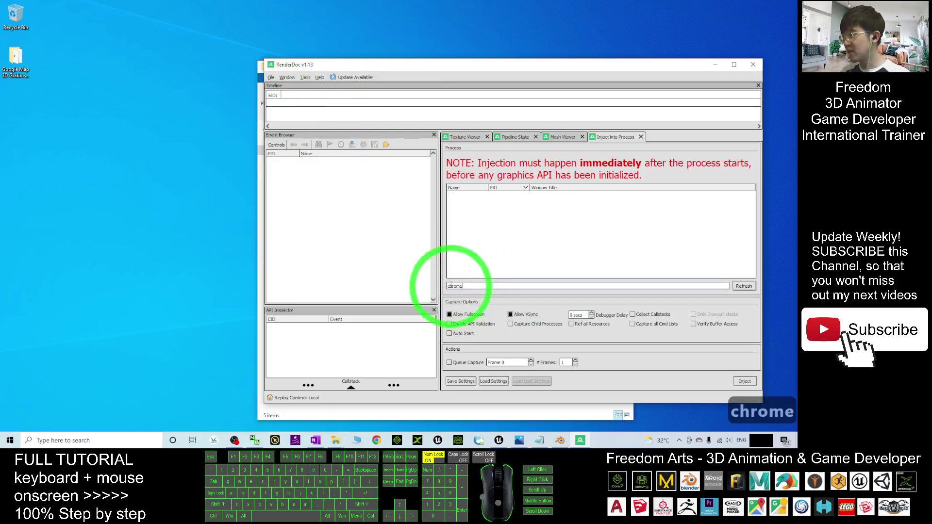
Reposition the RenderDoc window and the Google Map 3D Grabber folder window so both can be reached.
{"action": "mouse_move", "coordinate": [475, 67]}
{"action": "left_mouse_down"}
{"action": "mouse_move", "coordinate": [471, 79]}
{"action": "mouse_move", "coordinate": [516, 83]}
{"action": "mouse_move", "coordinate": [483, 83]}
{"action": "left_mouse_up"}
{"action": "left_click_drag", "start_coordinate": [424, 68], "coordinate": [282, 51]}
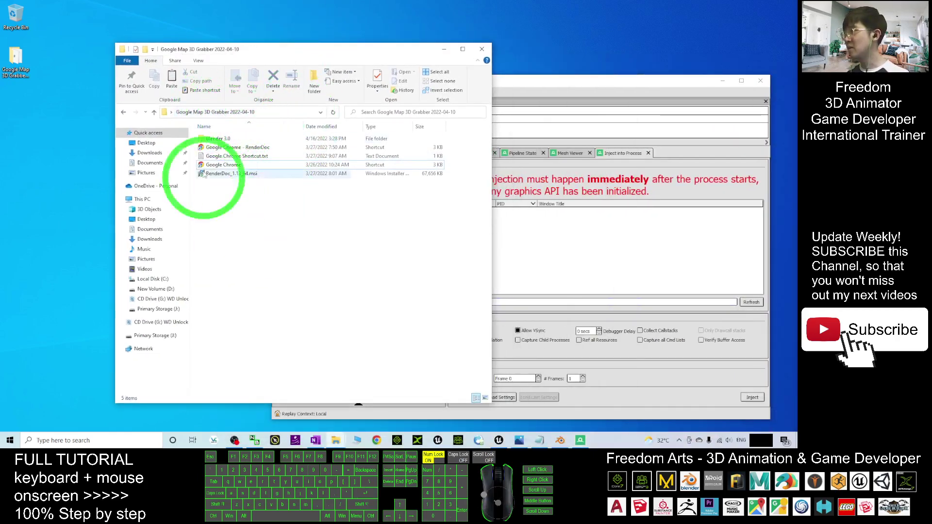
Launch the Google Chrome - RenderDoc shortcut and reposition the Chrome window and its Google Chrome Gpu dialog.
{"action": "double_click", "coordinate": [267, 150]}
{"action": "left_click_drag", "start_coordinate": [455, 64], "coordinate": [251, 83]}
{"action": "left_click", "coordinate": [448, 225]}
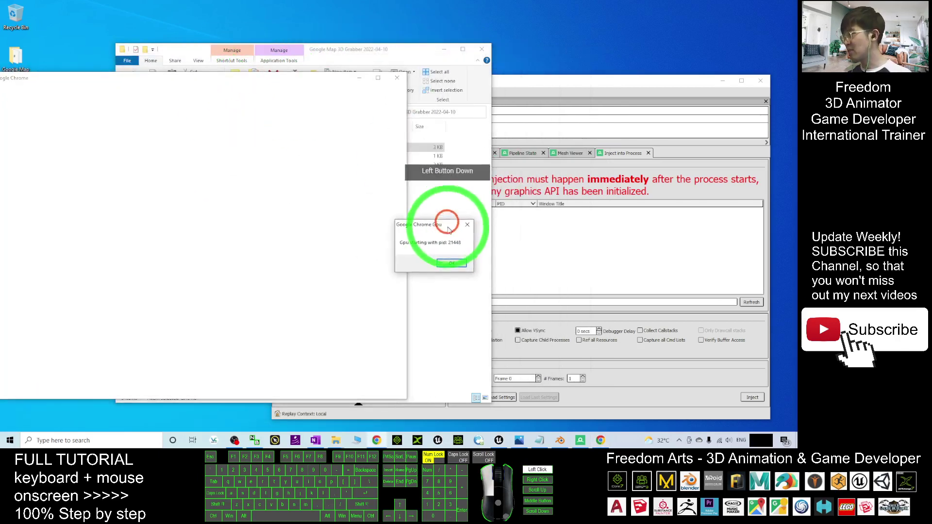
{"action": "left_click_drag", "start_coordinate": [417, 227], "coordinate": [377, 218]}
Refresh RenderDoc's filtered process list, inject into the Google Chrome Gpu process, and minimize RenderDoc.
{"action": "left_click_drag", "start_coordinate": [546, 81], "coordinate": [544, 59]}
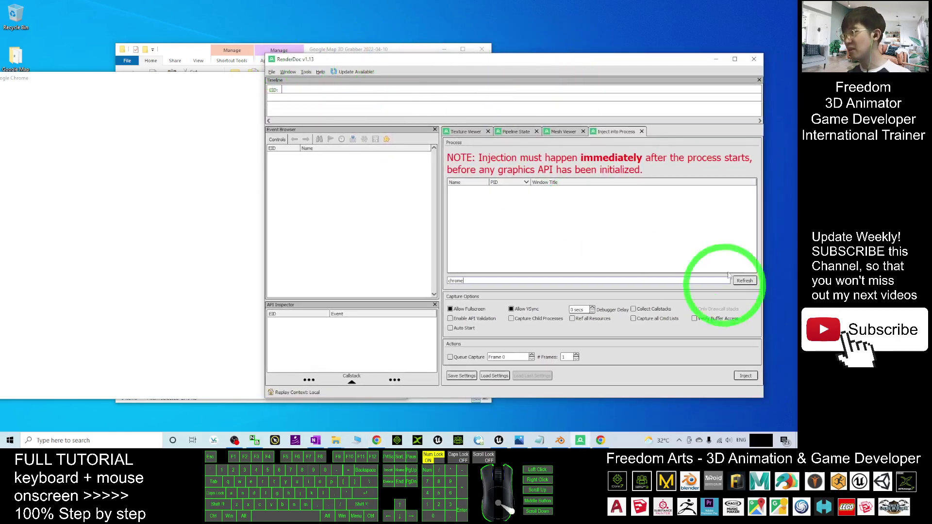
{"action": "left_click", "coordinate": [743, 281]}
{"action": "left_click", "coordinate": [561, 224]}
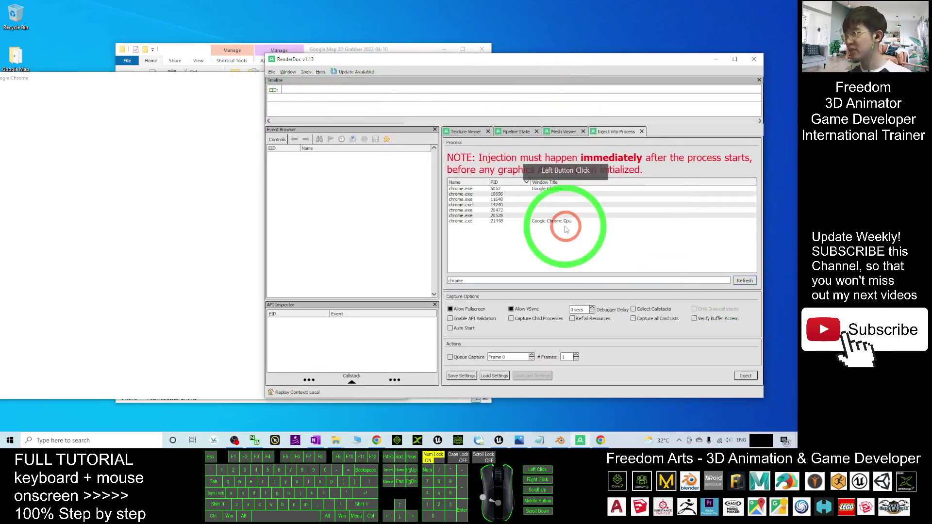
{"action": "left_click", "coordinate": [554, 223]}
{"action": "left_click", "coordinate": [745, 376]}
{"action": "left_click", "coordinate": [715, 58]}
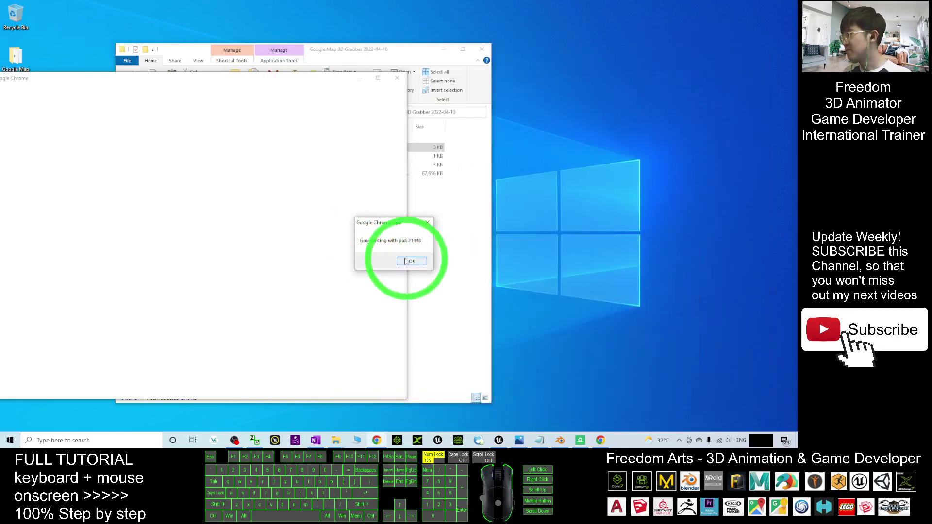
Accept the Google Chrome Gpu dialog, open Chrome with the personal profile, and restore its window to a smaller size.
{"action": "left_click", "coordinate": [414, 261]}
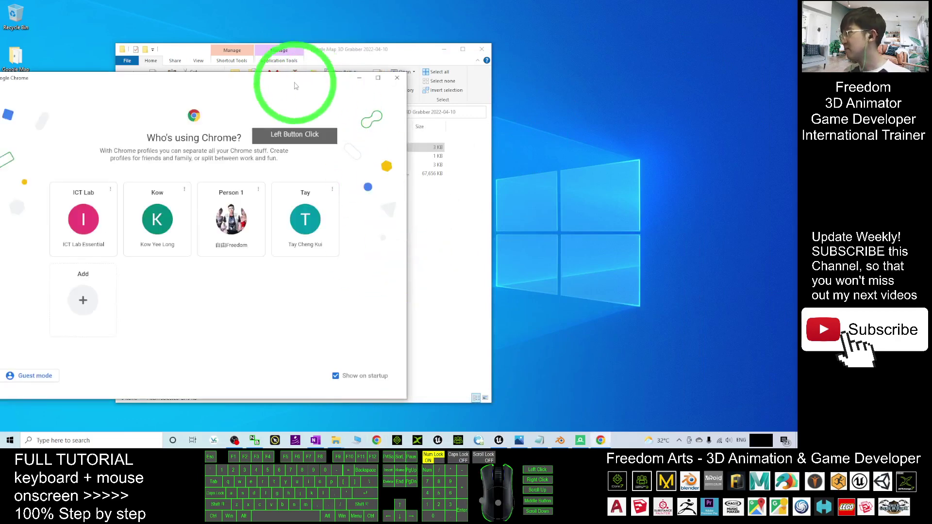
{"action": "left_click_drag", "start_coordinate": [291, 83], "coordinate": [530, 93]}
{"action": "left_click", "coordinate": [516, 250]}
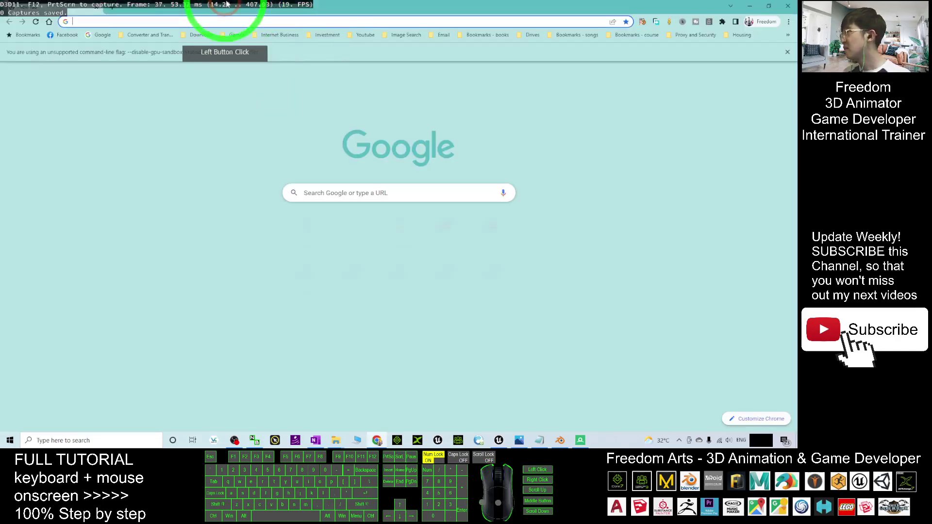
{"action": "left_click_drag", "start_coordinate": [478, 7], "coordinate": [516, 76]}
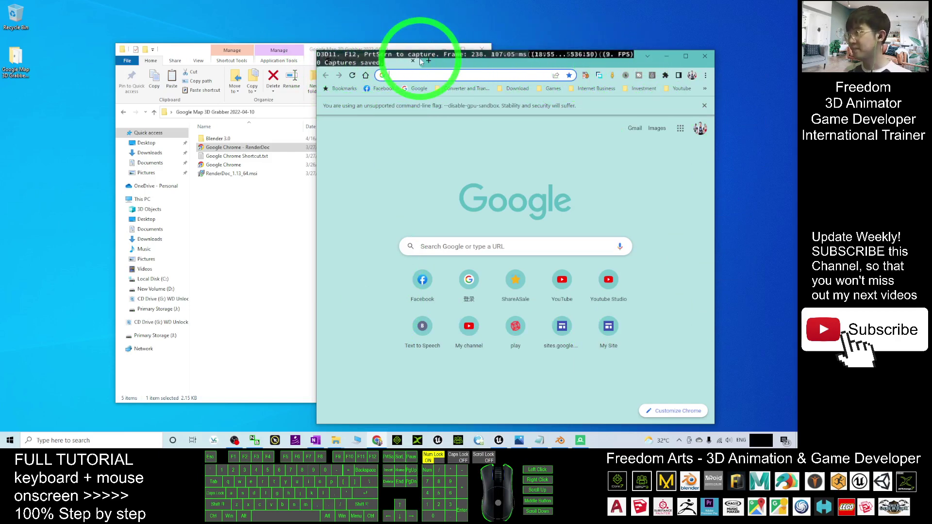
{"action": "left_click", "coordinate": [539, 440]}
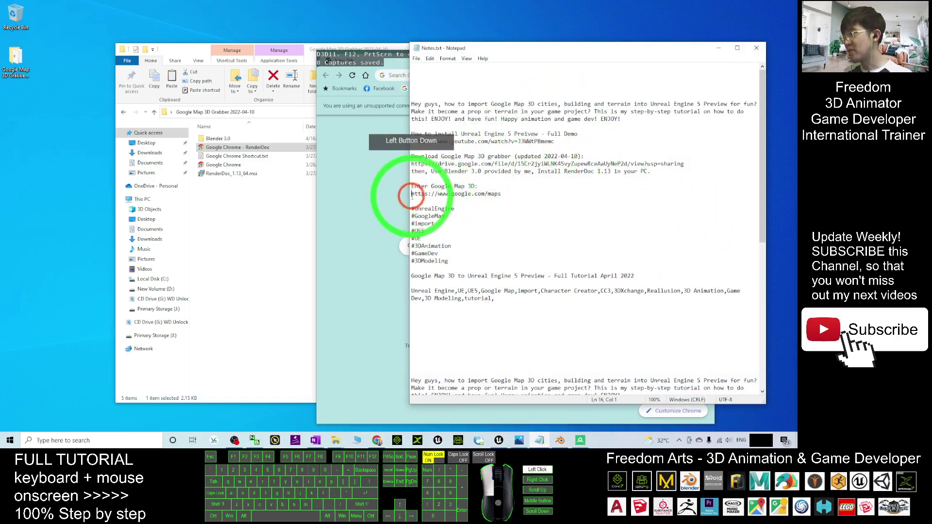
{"action": "left_click_drag", "start_coordinate": [413, 196], "coordinate": [501, 194]}
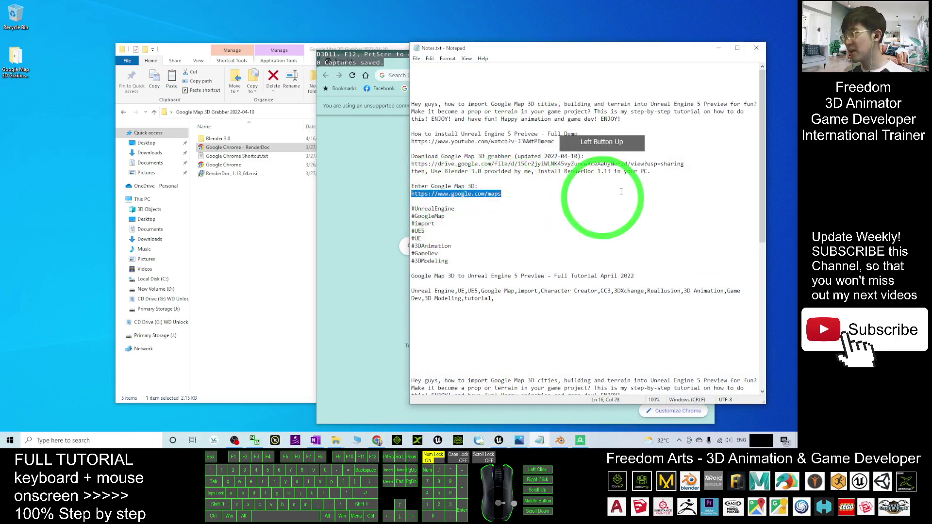
{"action": "key", "text": "ctrl+c"}
{"action": "left_click", "coordinate": [718, 48]}
{"action": "left_click", "coordinate": [415, 61]}
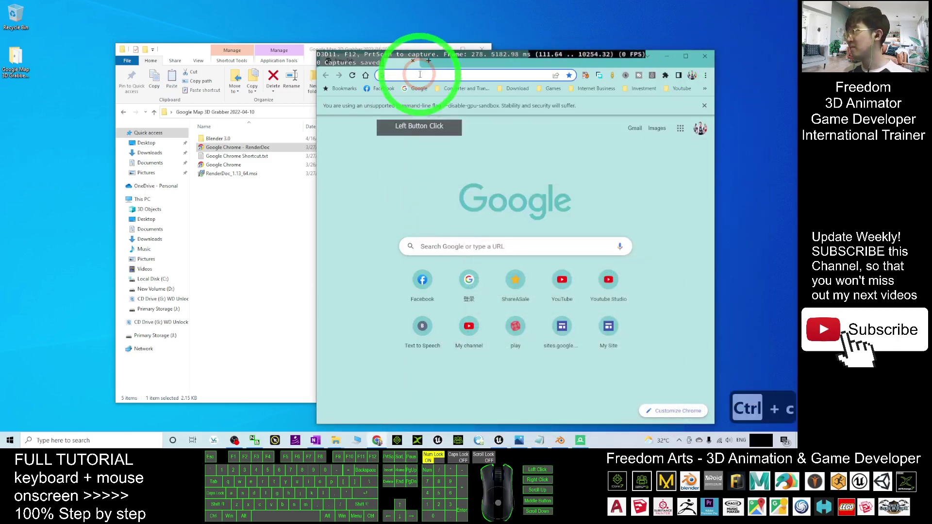
{"action": "key", "text": "ctrl+v"}
{"action": "key", "text": "Return"}
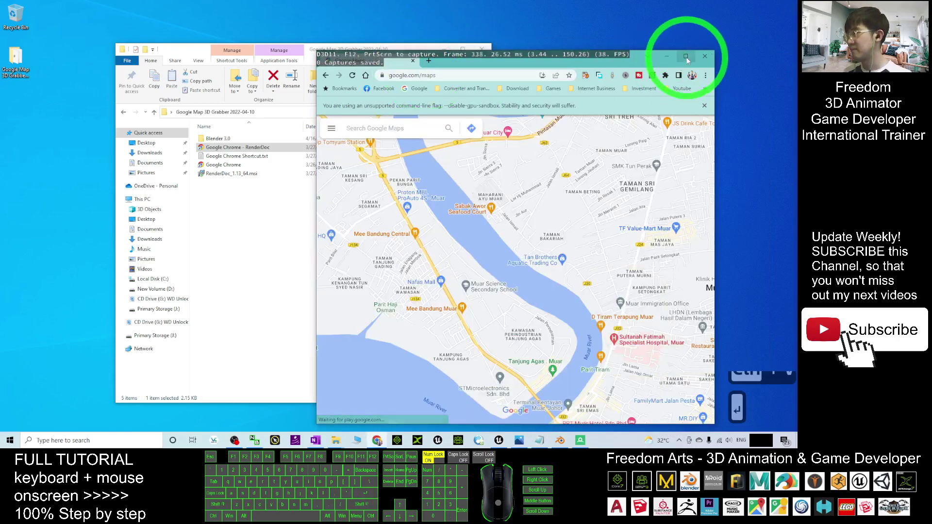
Maximize Chrome and search Google Maps for "eiffel tower paris".
{"action": "left_click", "coordinate": [681, 61]}
{"action": "left_click", "coordinate": [528, 233]}
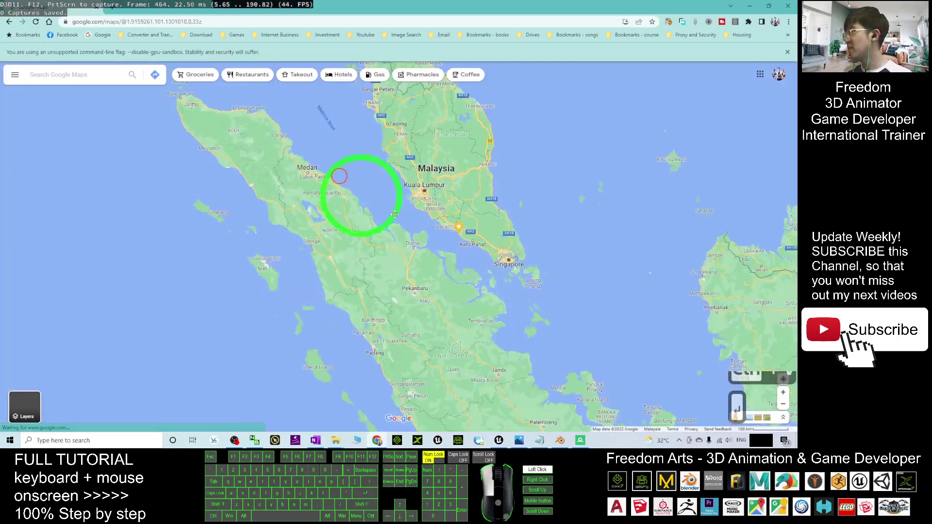
{"action": "left_click", "coordinate": [183, 141]}
{"action": "left_click", "coordinate": [78, 76]}
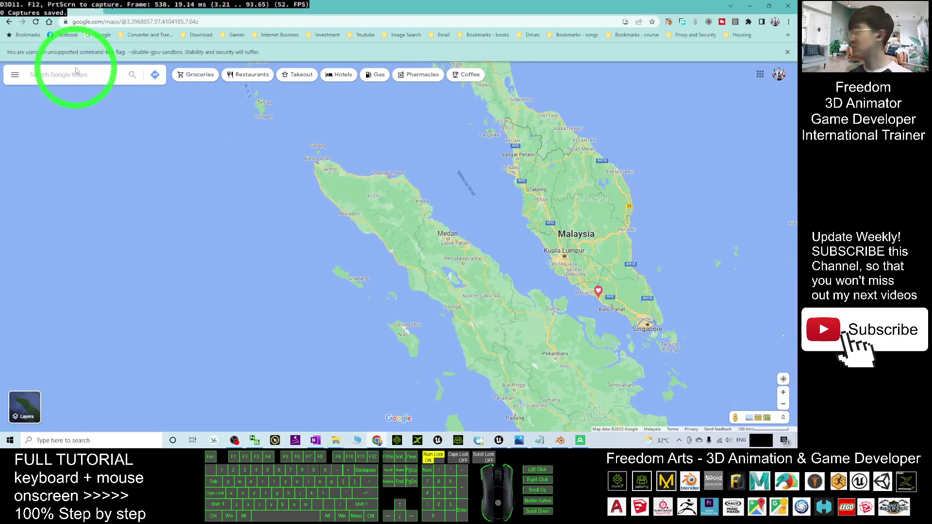
{"action": "left_click", "coordinate": [64, 74]}
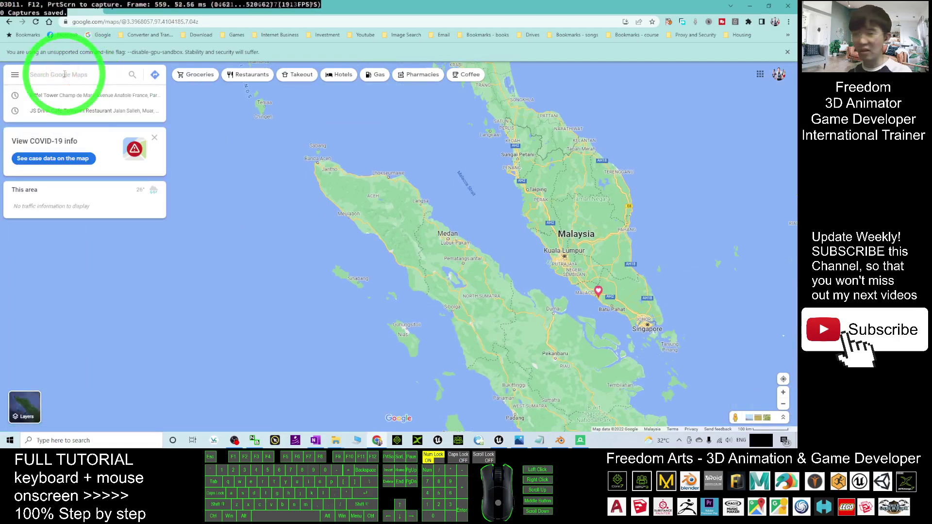
{"action": "type", "text": "efi"}
{"action": "key", "text": "BackSpace"}
{"action": "key", "text": "BackSpace"}
{"action": "type", "text": "iffel tower t"}
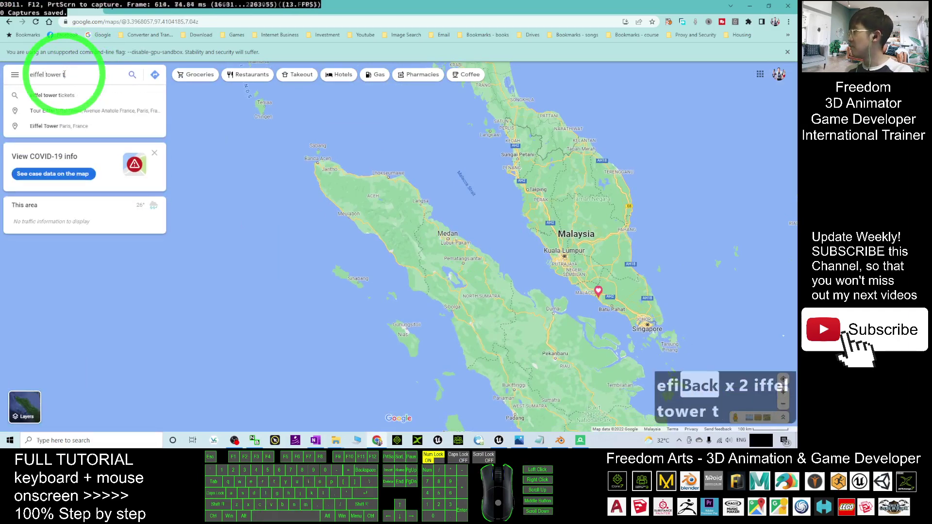
{"action": "key", "text": "BackSpace"}
{"action": "type", "text": "paris"}
{"action": "key", "text": "Return"}
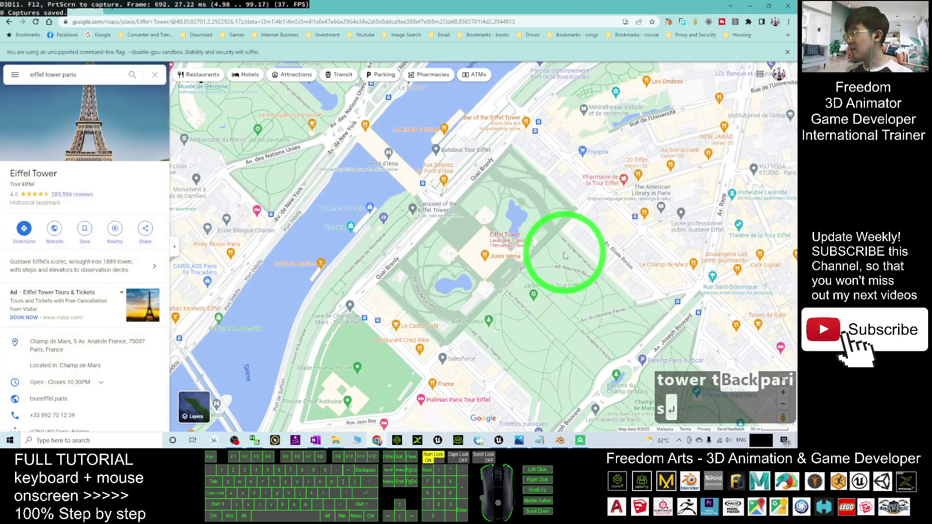
Frame the Eiffel Tower and its surrounding park on the map and switch to satellite imagery.
{"action": "scroll", "coordinate": [497, 266], "scroll_direction": "down", "scroll_amount": 2}
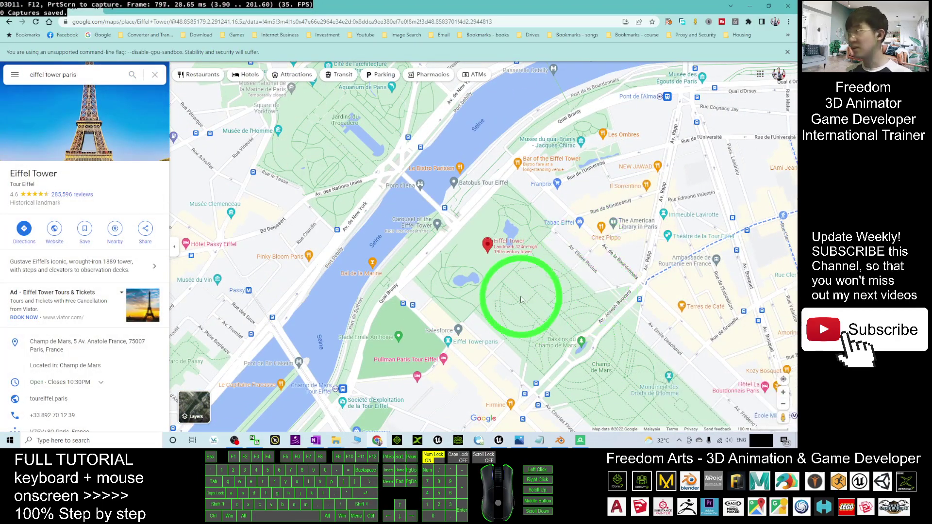
{"action": "mouse_move", "coordinate": [561, 285]}
{"action": "left_mouse_down"}
{"action": "mouse_move", "coordinate": [583, 281]}
{"action": "mouse_move", "coordinate": [405, 298]}
{"action": "left_mouse_up"}
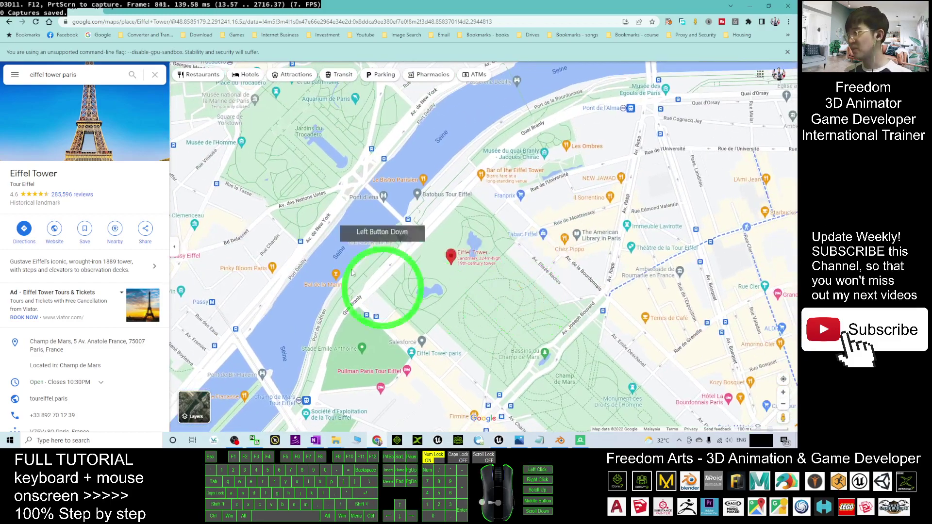
{"action": "left_click_drag", "start_coordinate": [516, 301], "coordinate": [532, 296]}
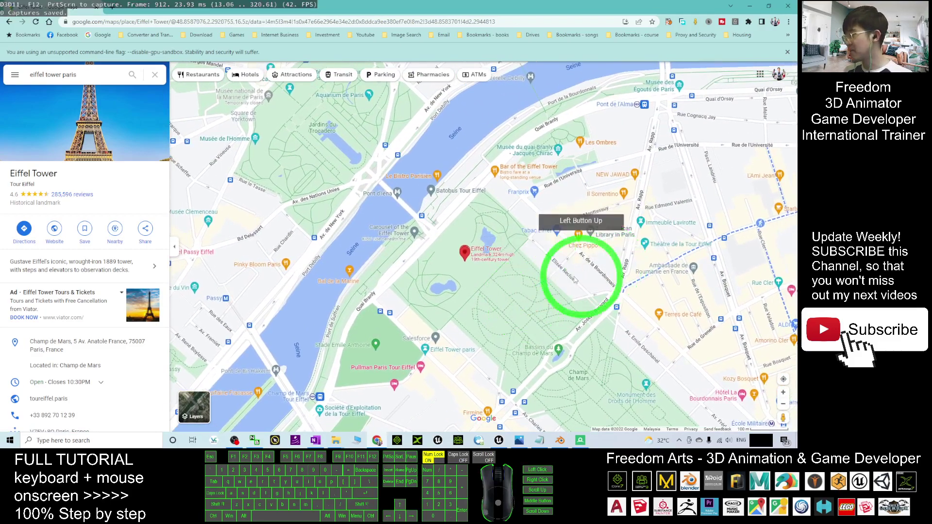
{"action": "scroll", "coordinate": [594, 275], "scroll_direction": "up", "scroll_amount": 3}
{"action": "scroll", "coordinate": [466, 311], "scroll_direction": "down", "scroll_amount": 1}
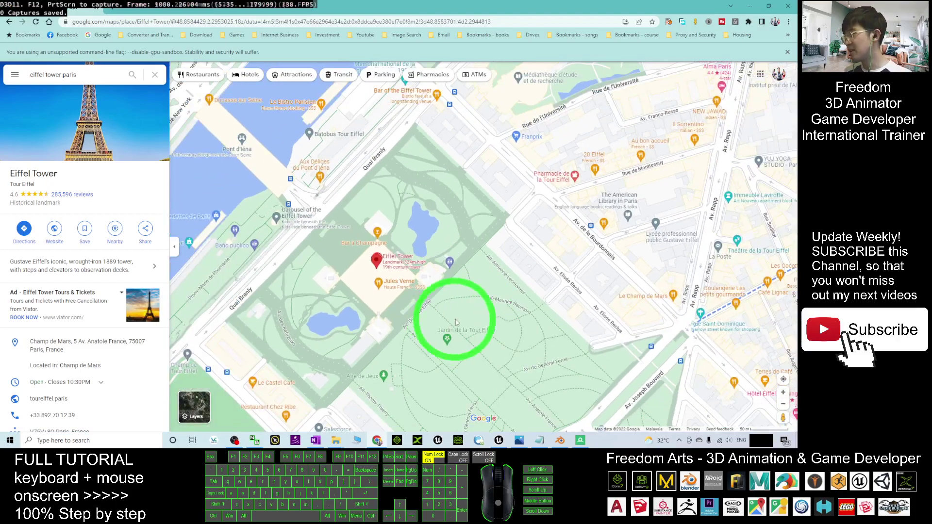
{"action": "scroll", "coordinate": [454, 323], "scroll_direction": "down", "scroll_amount": 1}
{"action": "left_click_drag", "start_coordinate": [466, 329], "coordinate": [527, 322]}
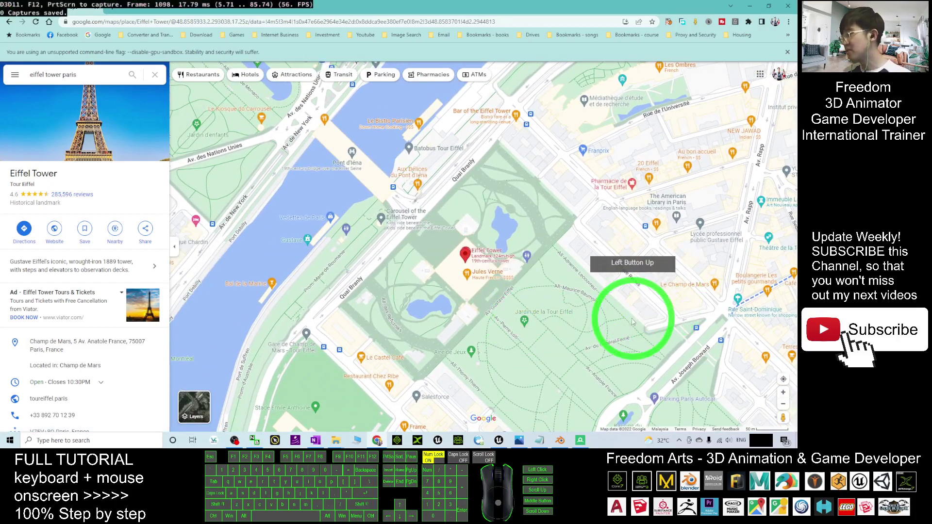
{"action": "left_click", "coordinate": [194, 409]}
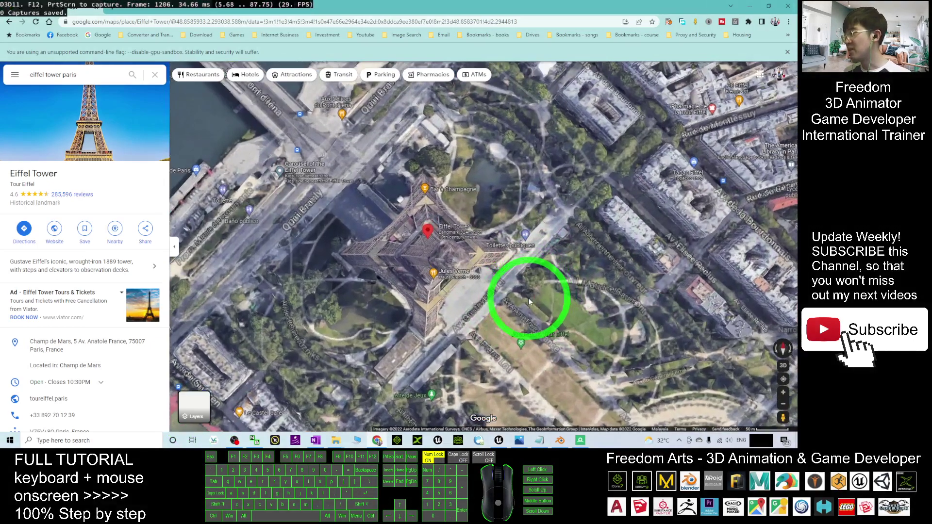
Switch the satellite map to 3D and frame the Eiffel Tower with the surrounding city blocks.
{"action": "left_click_drag", "start_coordinate": [528, 298], "coordinate": [558, 292]}
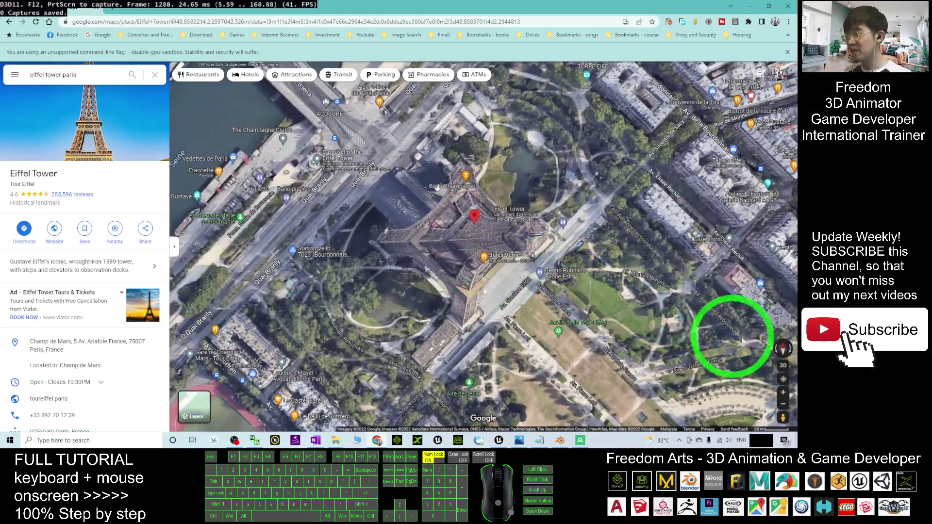
{"action": "left_click", "coordinate": [785, 370]}
{"action": "left_click_drag", "start_coordinate": [560, 219], "coordinate": [457, 249]}
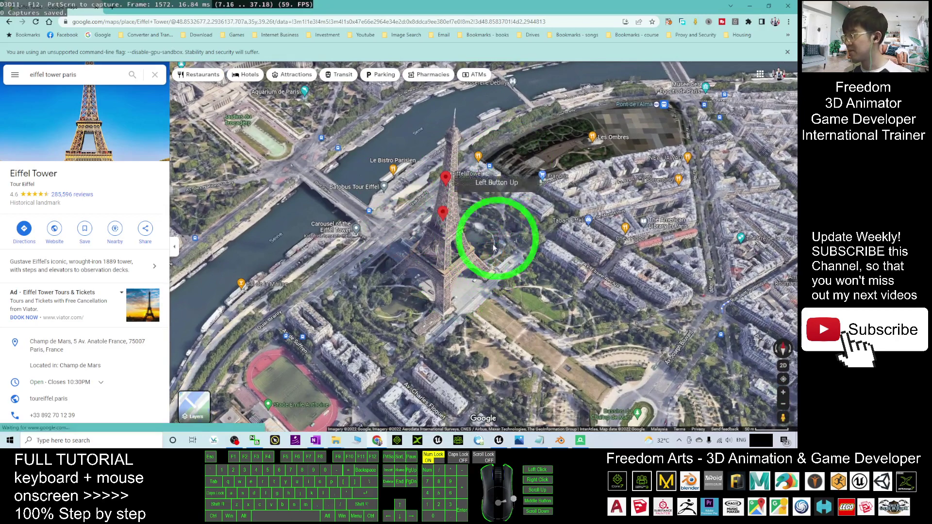
{"action": "left_click_drag", "start_coordinate": [510, 290], "coordinate": [493, 260]}
Trigger a RenderDoc capture with a 5-second delay and keep moving the 3D map in Chrome while it records.
{"action": "left_click", "coordinate": [580, 441]}
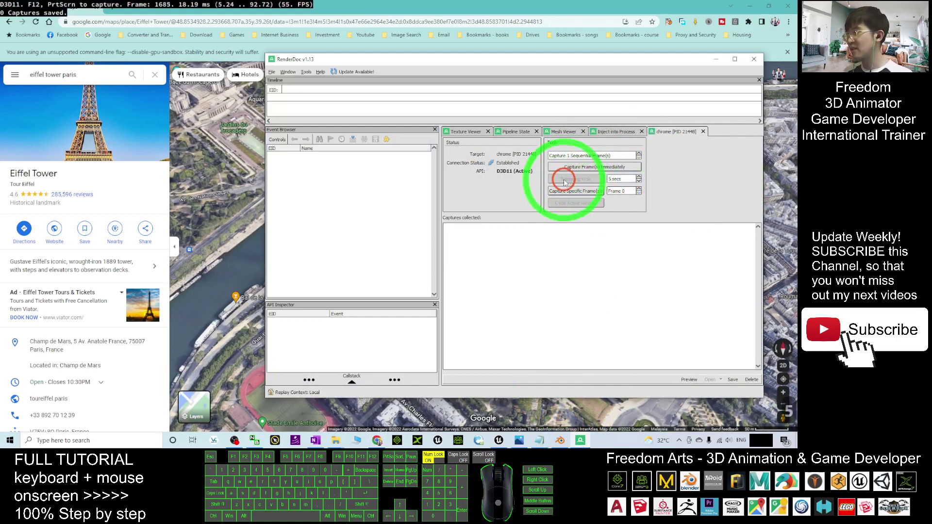
{"action": "left_click", "coordinate": [499, 7]}
{"action": "left_click_drag", "start_coordinate": [561, 260], "coordinate": [525, 272]}
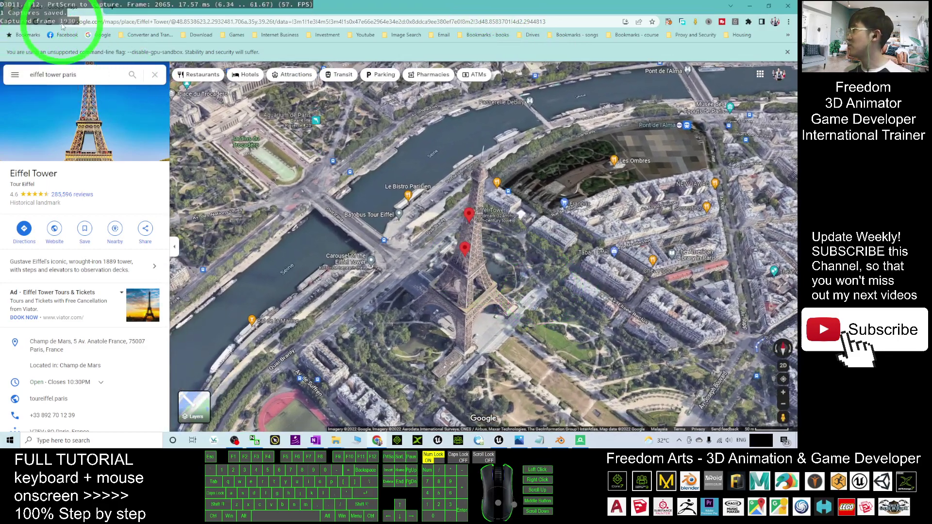
Minimize Chrome and save the collected RenderDoc capture to the Desktop as "eiffel tower in Paris".
{"action": "left_click", "coordinate": [750, 5]}
{"action": "left_click", "coordinate": [494, 273]}
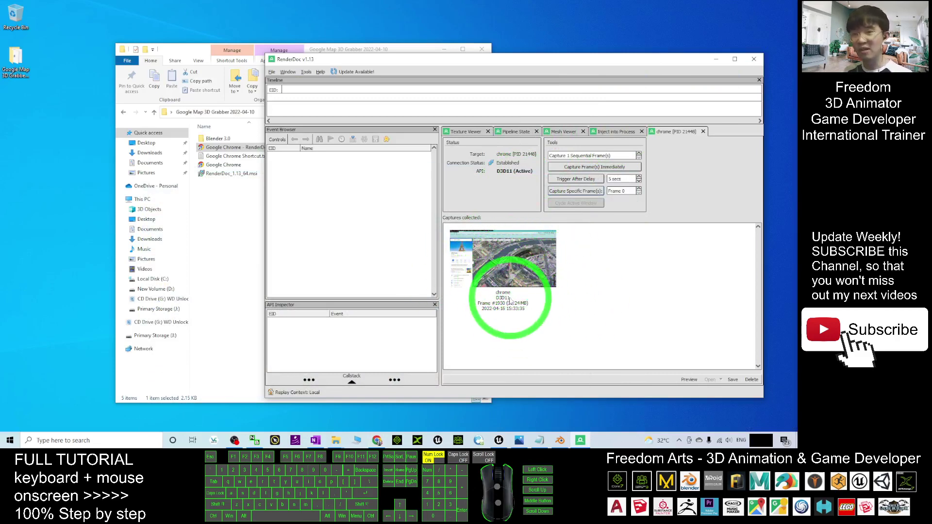
{"action": "right_click", "coordinate": [515, 261]}
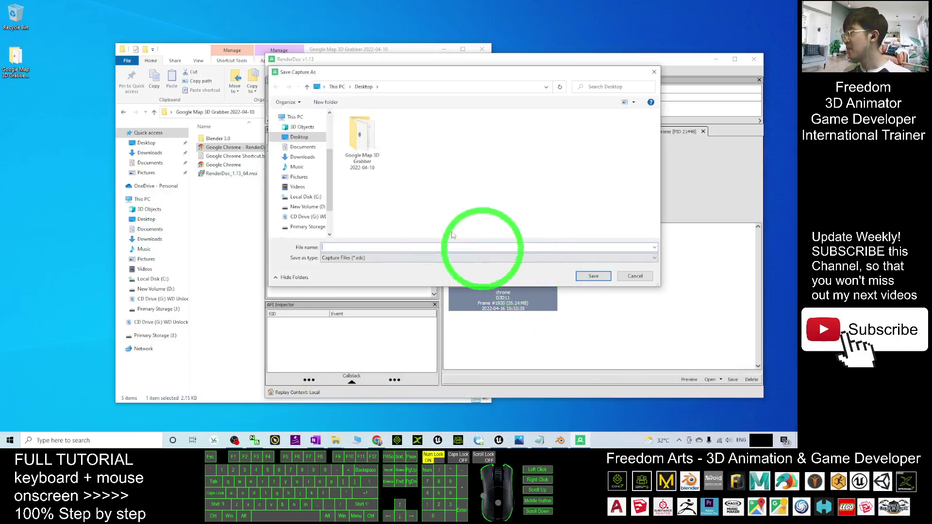
{"action": "left_click", "coordinate": [294, 138]}
{"action": "left_click", "coordinate": [342, 250]}
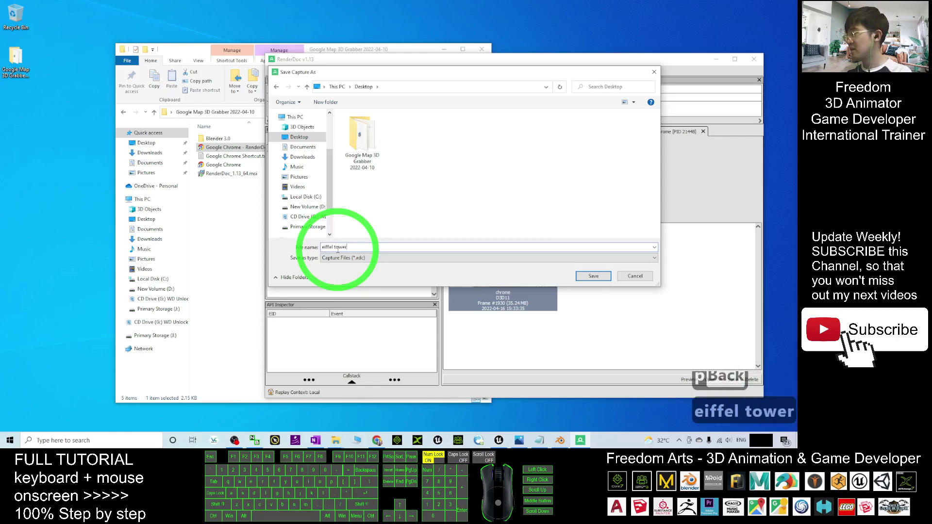
{"action": "key", "text": "BackSpace"}
{"action": "type", "text": "wit"}
{"action": "key", "text": "BackSpace"}
{"action": "key", "text": "BackSpace"}
{"action": "type", "text": "in Paris"}
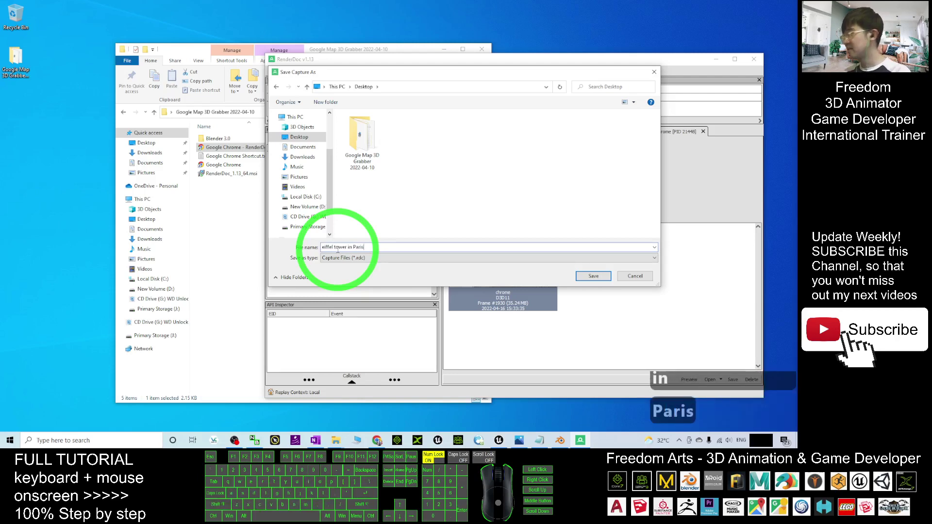
{"action": "left_click", "coordinate": [589, 276]}
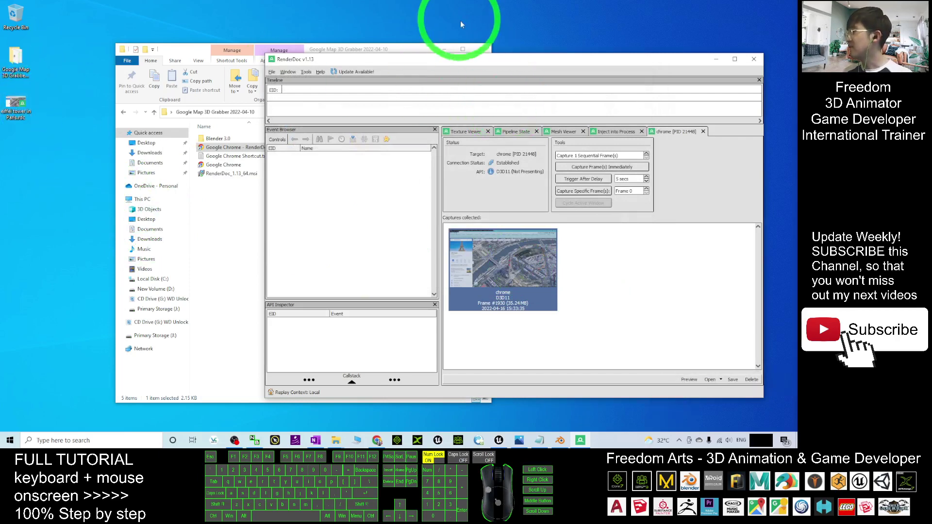
Switch to Blender and delete the default camera, cube and light.
{"action": "left_click", "coordinate": [398, 50]}
{"action": "left_click", "coordinate": [560, 440]}
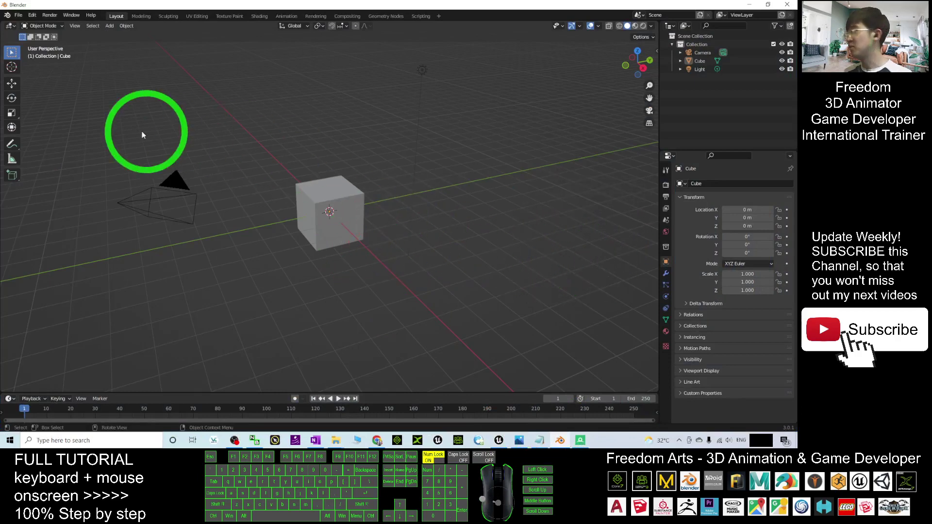
{"action": "left_click_drag", "start_coordinate": [98, 135], "coordinate": [619, 339]}
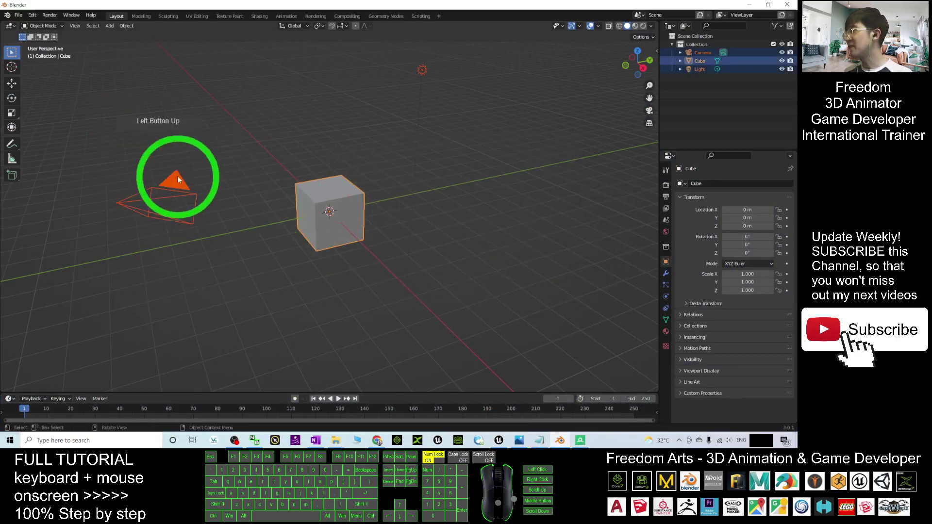
{"action": "key", "text": "Delete"}
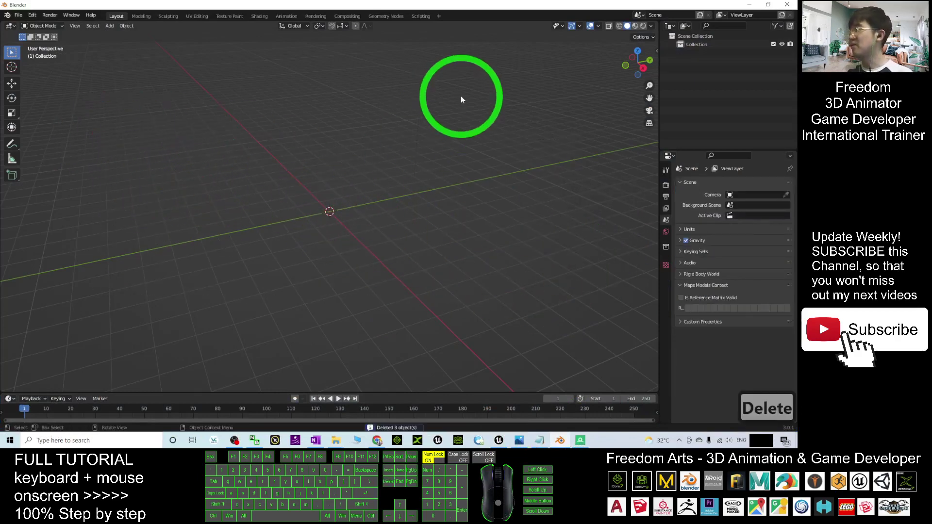
Shrink and reposition the Blender window so the saved capture file on the desktop is uncovered.
{"action": "left_click_drag", "start_coordinate": [499, 6], "coordinate": [535, 28]}
{"action": "left_click_drag", "start_coordinate": [42, 22], "coordinate": [198, 49]}
{"action": "left_click", "coordinate": [494, 59]}
{"action": "left_click_drag", "start_coordinate": [493, 58], "coordinate": [424, 35]}
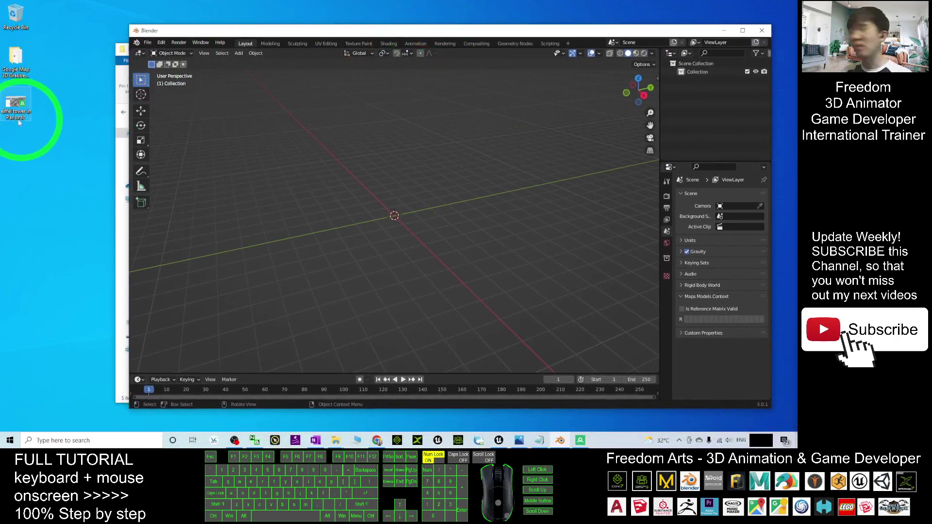
Import the "eiffel tower in Paris.rdc" file from the Desktop as a Google Maps Capture.
{"action": "left_click", "coordinate": [147, 44]}
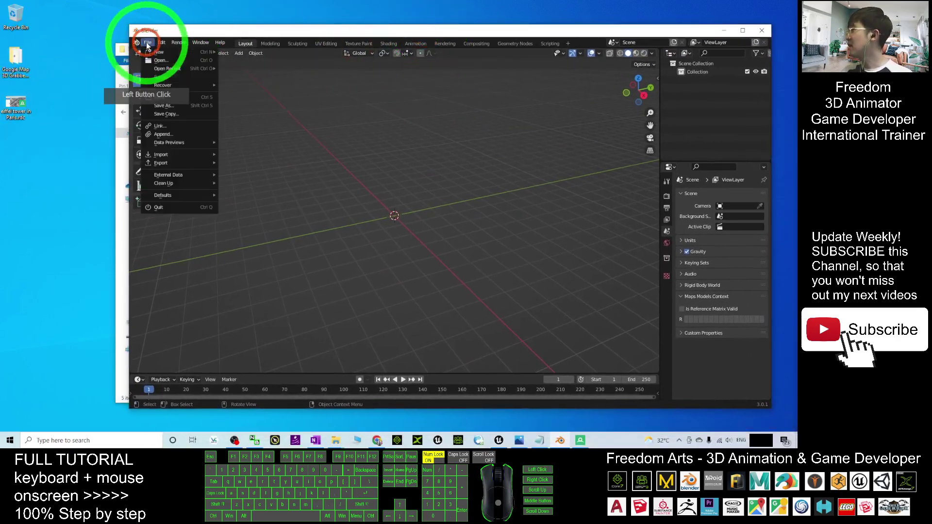
{"action": "mouse_move", "coordinate": [177, 164]}
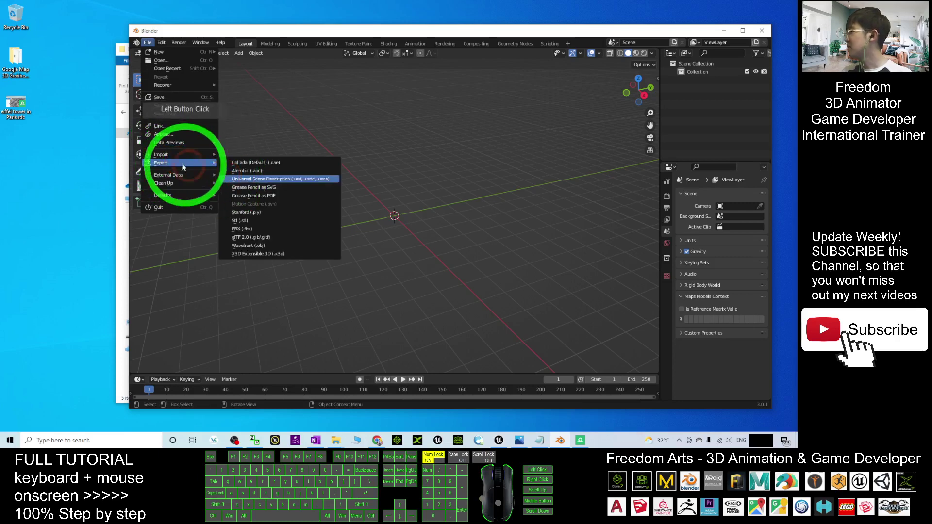
{"action": "left_click", "coordinate": [168, 155]}
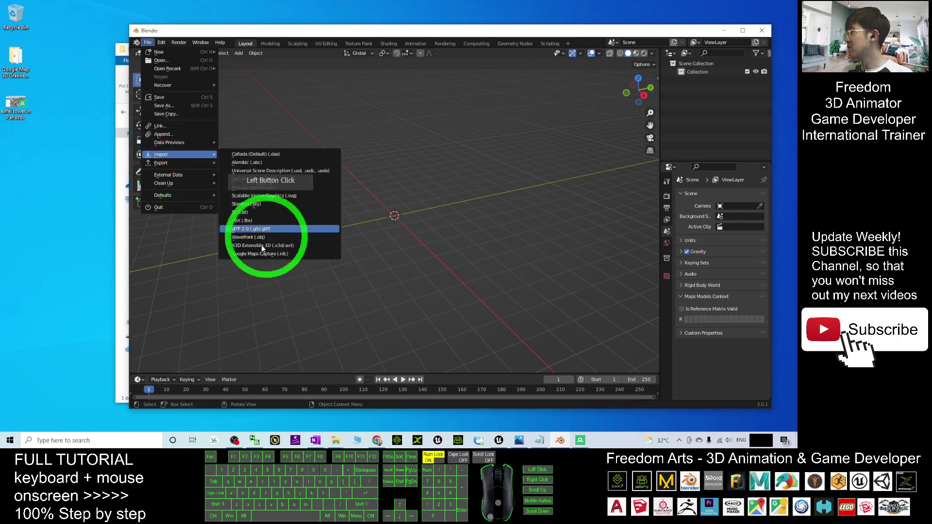
{"action": "left_click", "coordinate": [293, 256]}
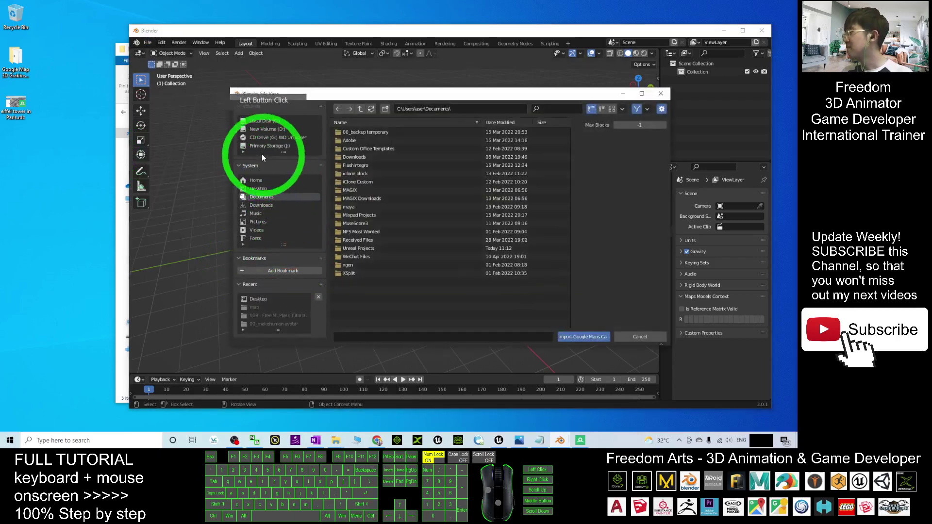
{"action": "left_click", "coordinate": [258, 188]}
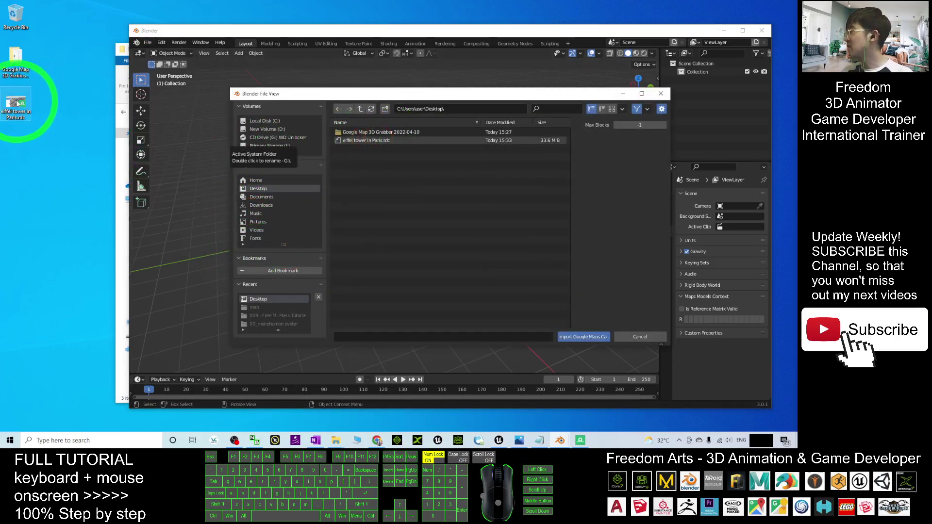
{"action": "double_click", "coordinate": [382, 141]}
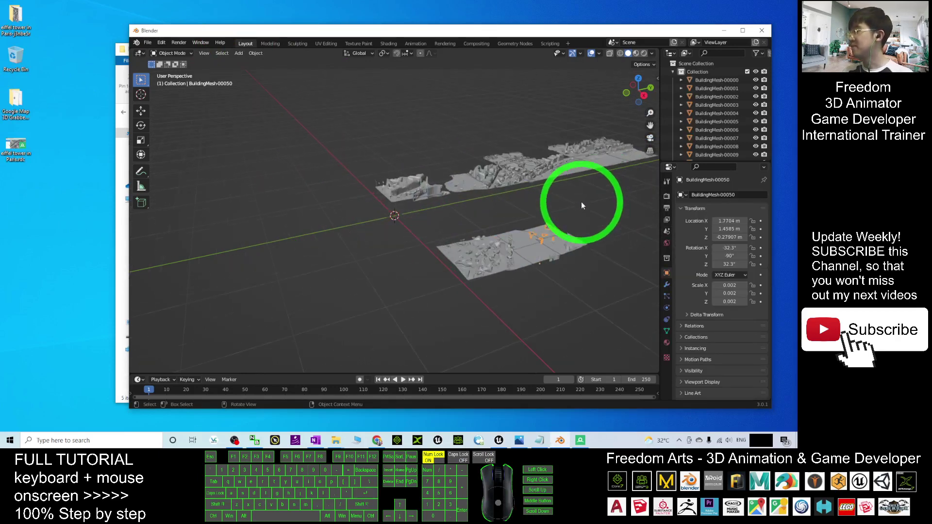
Display the imported city meshes in Material Preview shading and examine their coverage from above.
{"action": "middle_click_drag", "start_coordinate": [605, 225], "coordinate": [560, 164]}
{"action": "left_click", "coordinate": [636, 54]}
{"action": "middle_click_drag", "start_coordinate": [507, 285], "coordinate": [510, 309]}
{"action": "scroll", "coordinate": [509, 316], "scroll_direction": "down", "scroll_amount": 1}
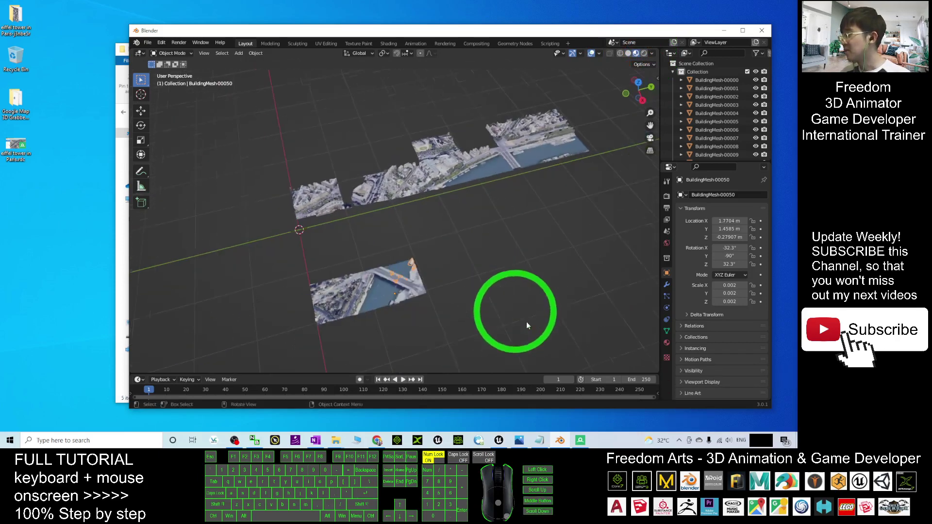
Close Blender without saving the scene and open the Blender 3.0 folder in File Explorer.
{"action": "left_click", "coordinate": [147, 43]}
{"action": "left_click", "coordinate": [762, 30]}
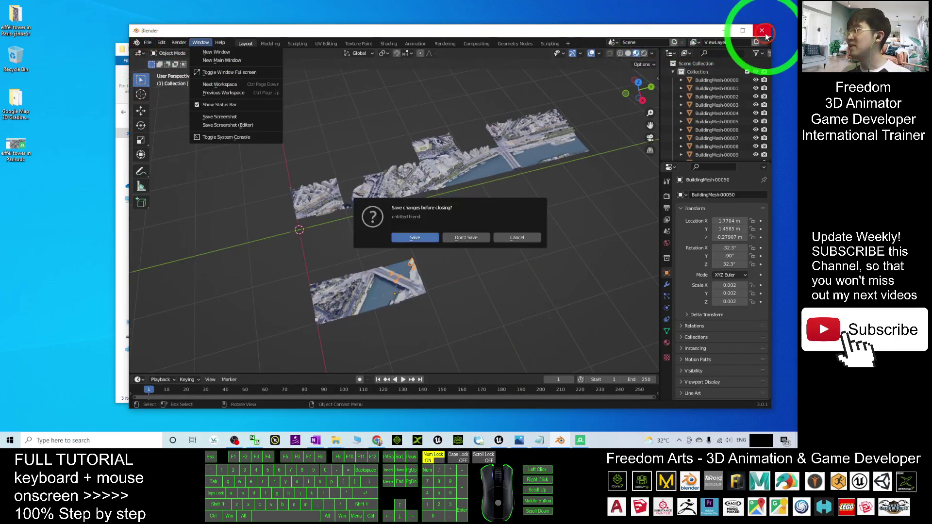
{"action": "left_click", "coordinate": [466, 240]}
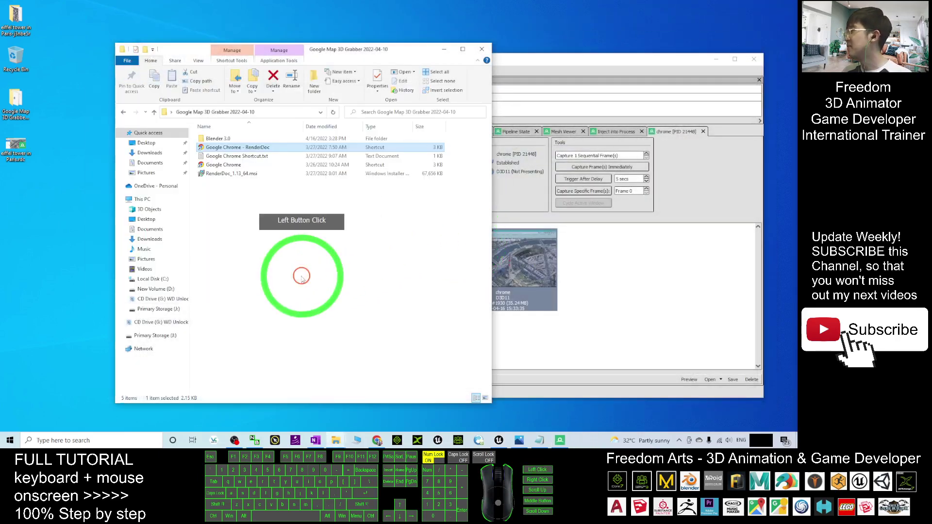
{"action": "double_click", "coordinate": [216, 138]}
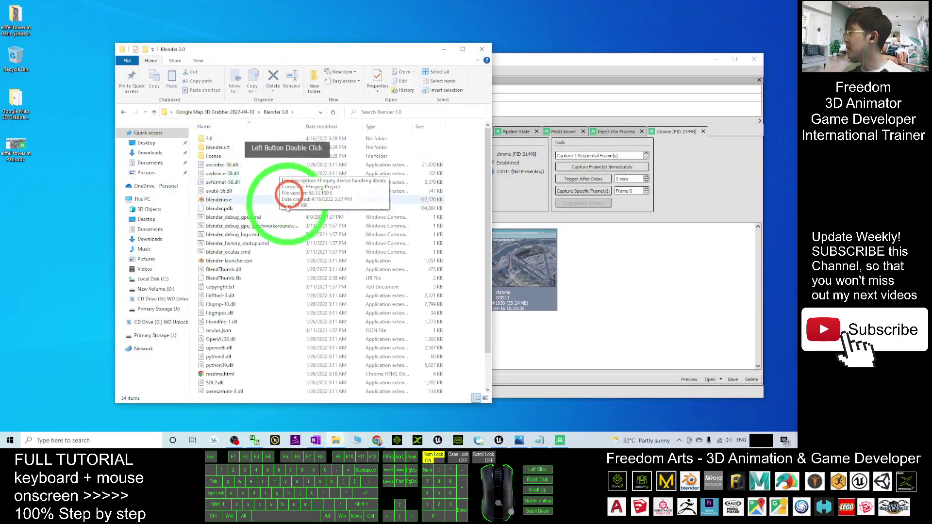
Delete the old "eiffel tower in Paris" capture file and its extracted data folder from the desktop.
{"action": "left_click", "coordinate": [30, 145]}
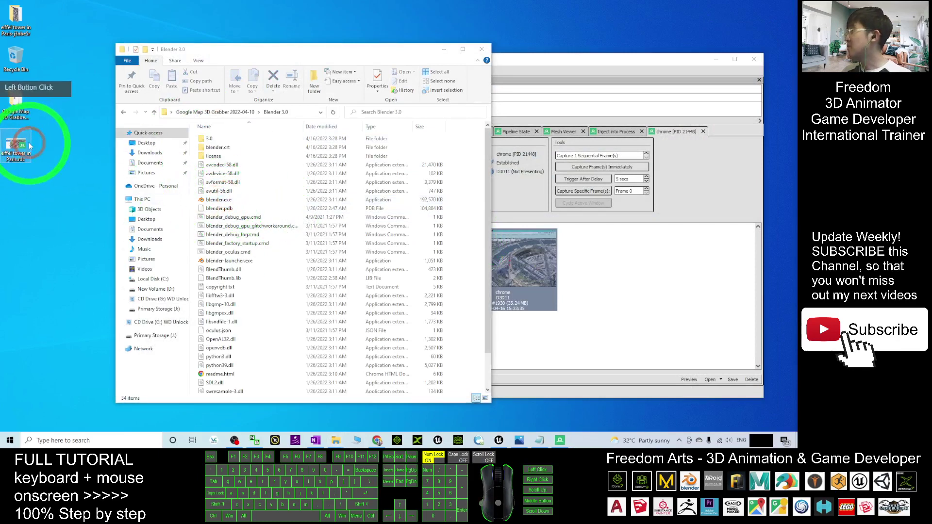
{"action": "left_click", "coordinate": [17, 105]}
{"action": "left_click", "coordinate": [17, 146]}
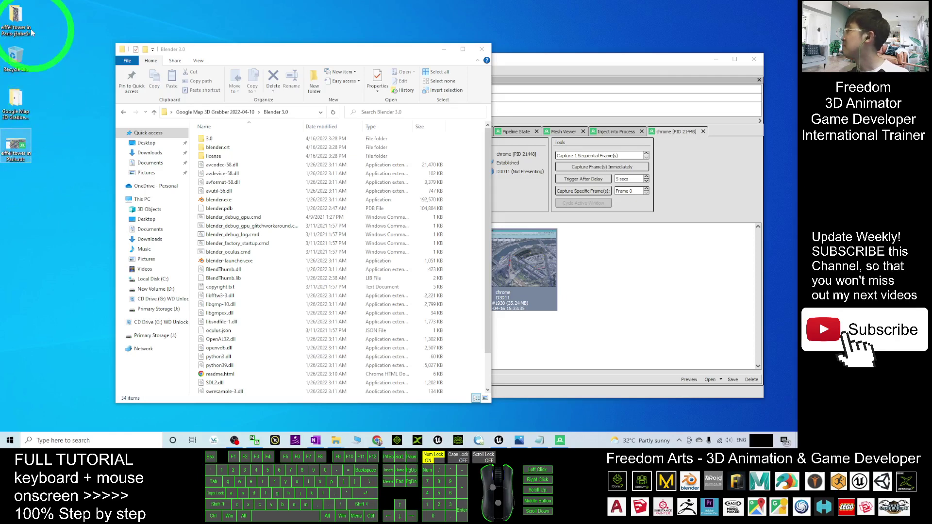
{"action": "left_click", "coordinate": [17, 19], "text": "ctrl"}
{"action": "key", "text": "Delete"}
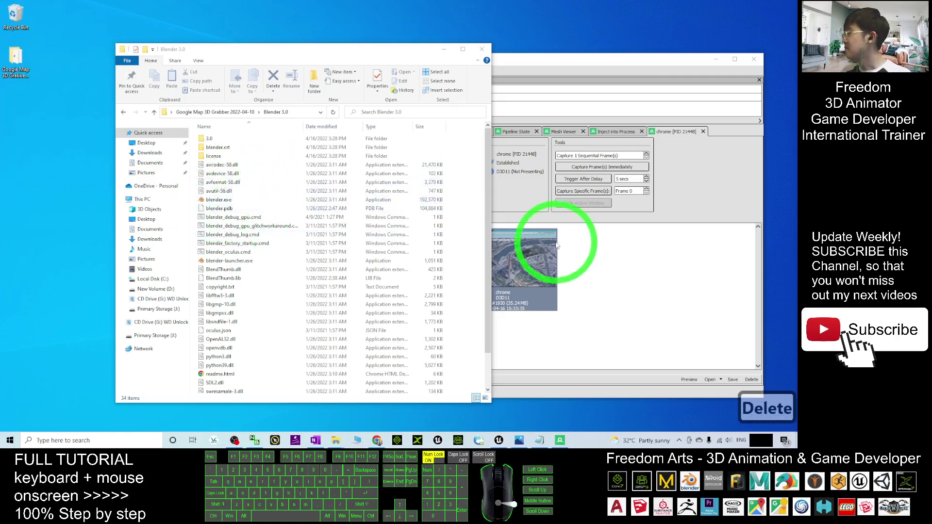
Trigger another RenderDoc capture with a 5-second delay and move the Eiffel Tower 3D map in Chrome while it records.
{"action": "left_click", "coordinate": [639, 293]}
{"action": "left_click", "coordinate": [380, 444]}
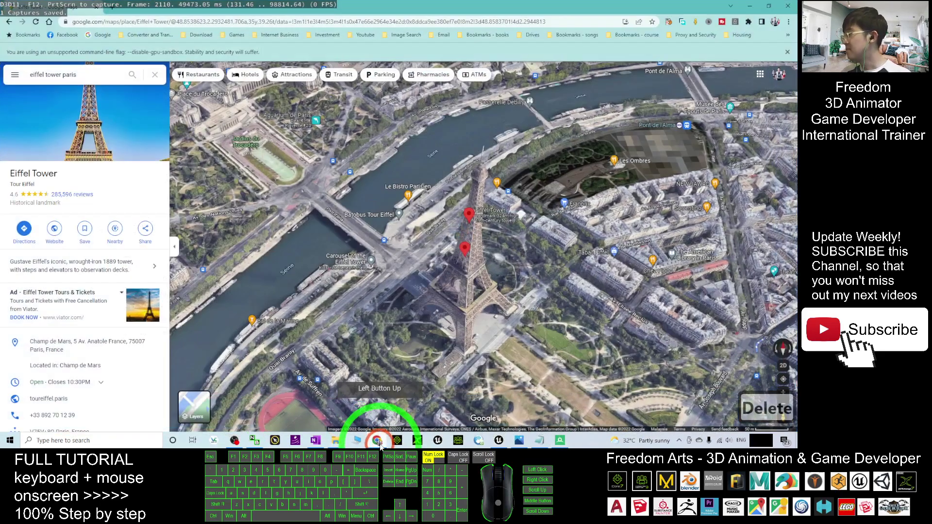
{"action": "left_click", "coordinate": [560, 441]}
{"action": "left_click", "coordinate": [576, 179]}
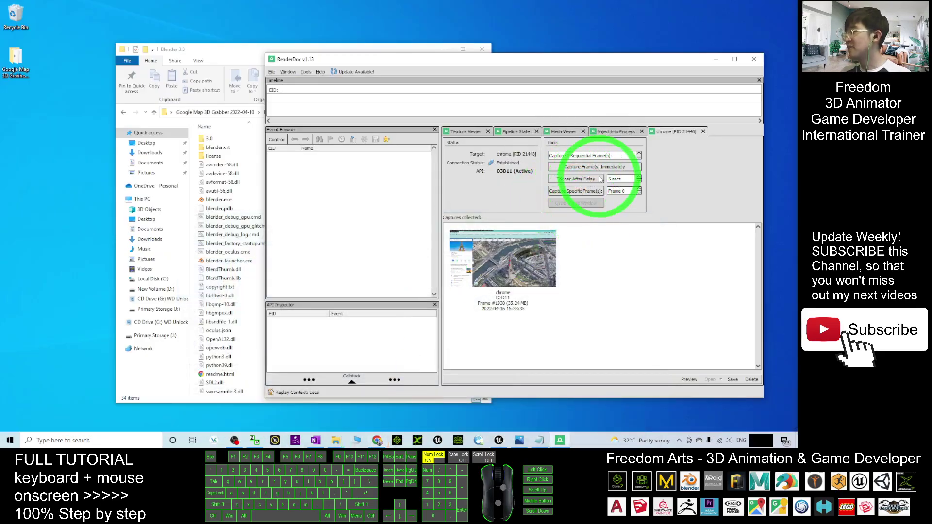
{"action": "left_click", "coordinate": [487, 270]}
{"action": "left_click", "coordinate": [377, 440]}
{"action": "left_click", "coordinate": [442, 271]}
{"action": "left_click", "coordinate": [516, 305]}
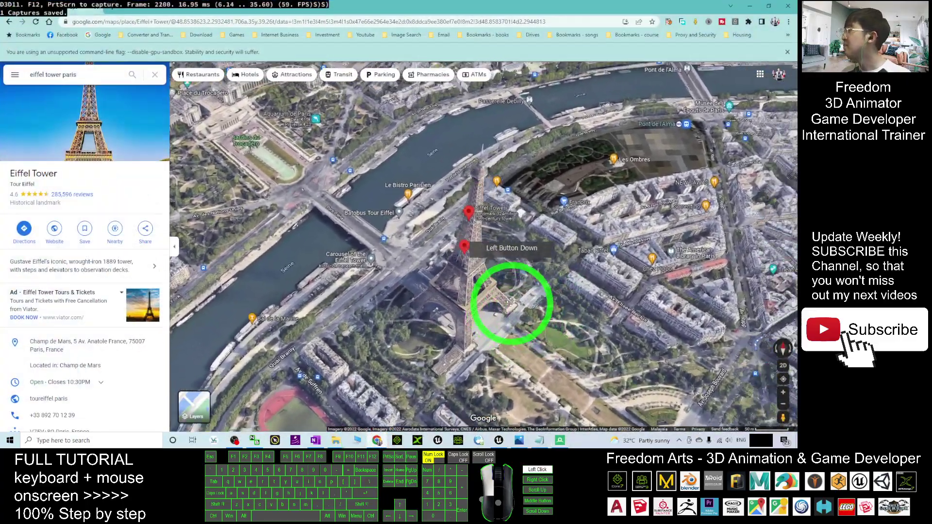
{"action": "mouse_move", "coordinate": [518, 301]}
{"action": "left_mouse_down"}
{"action": "mouse_move", "coordinate": [502, 290]}
{"action": "mouse_move", "coordinate": [504, 313]}
{"action": "left_mouse_up"}
{"action": "key", "text": "F12"}
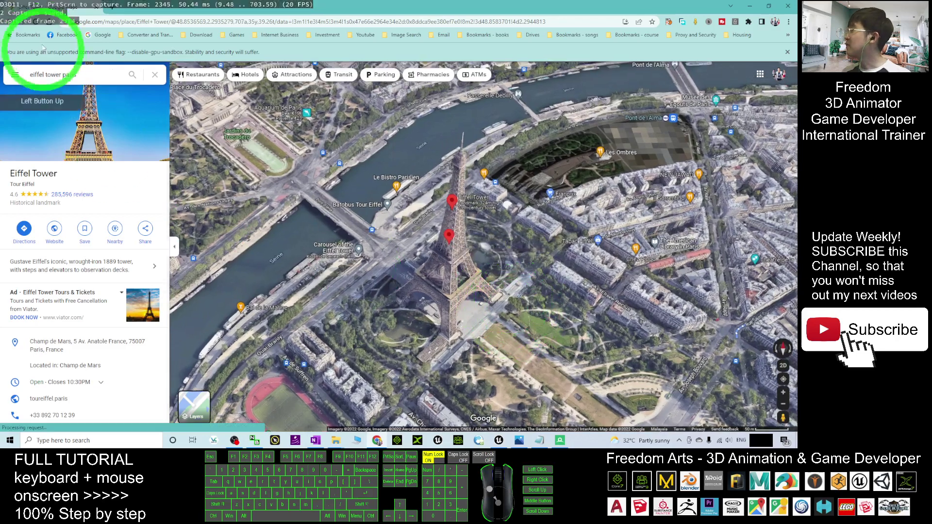
Minimize Chrome and save the newer RenderDoc capture, frame 2314, to the Desktop as "eiffel tower in Paris".
{"action": "left_click", "coordinate": [753, 7]}
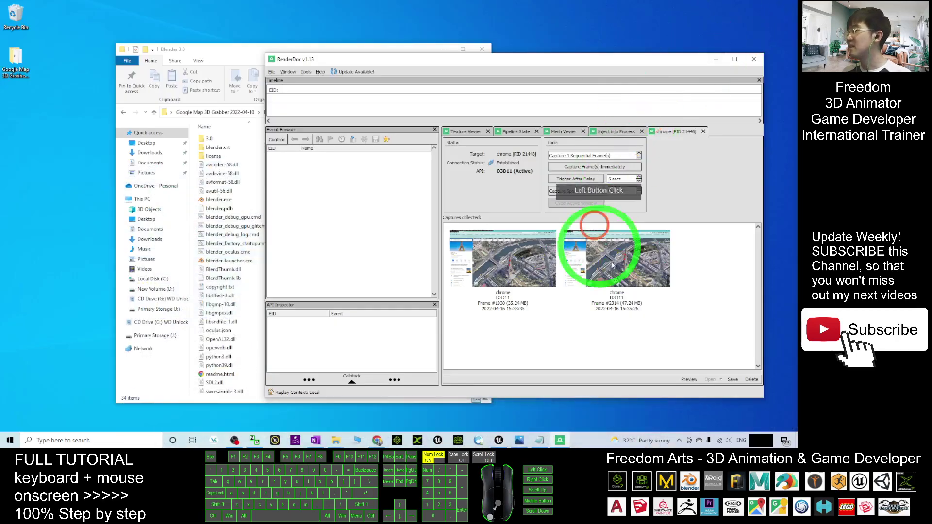
{"action": "left_click", "coordinate": [632, 257]}
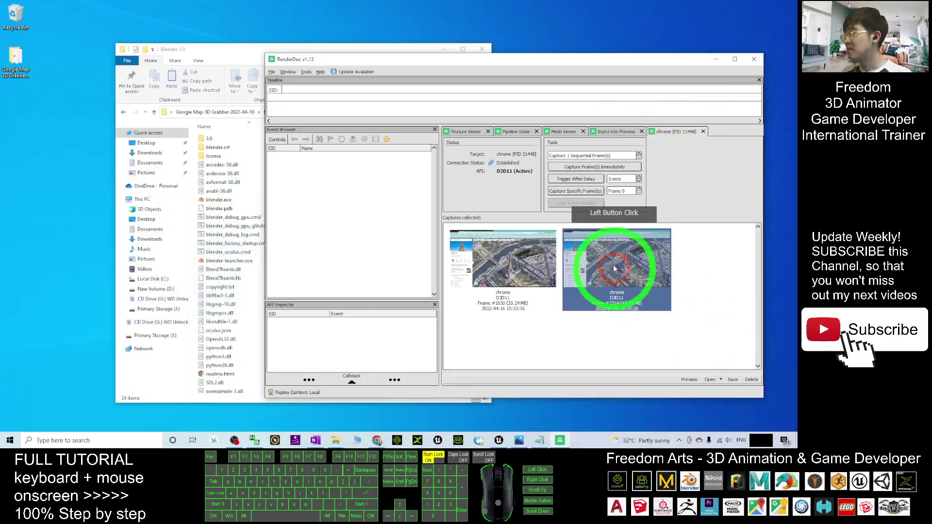
{"action": "right_click", "coordinate": [630, 272]}
{"action": "left_click", "coordinate": [651, 300]}
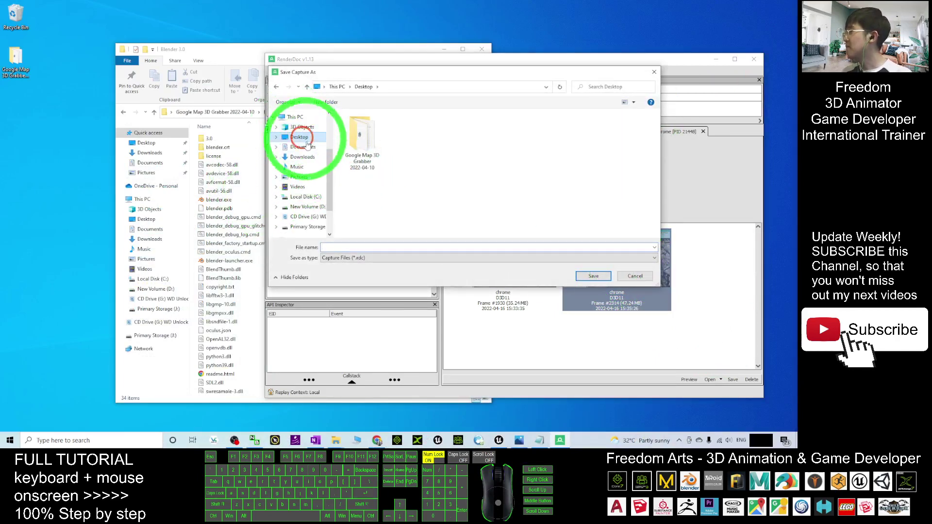
{"action": "left_click", "coordinate": [338, 247]}
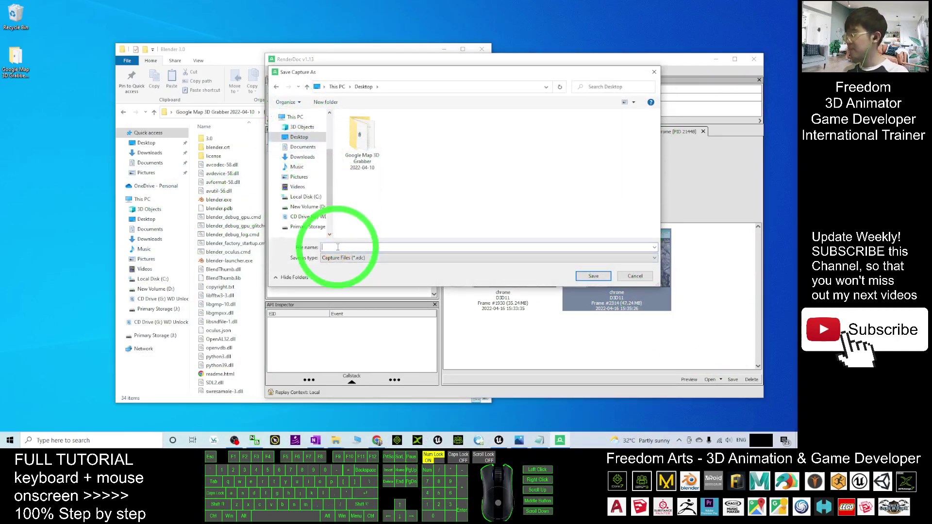
{"action": "type", "text": "eiffel tower in Paris"}
{"action": "key", "text": "Return"}
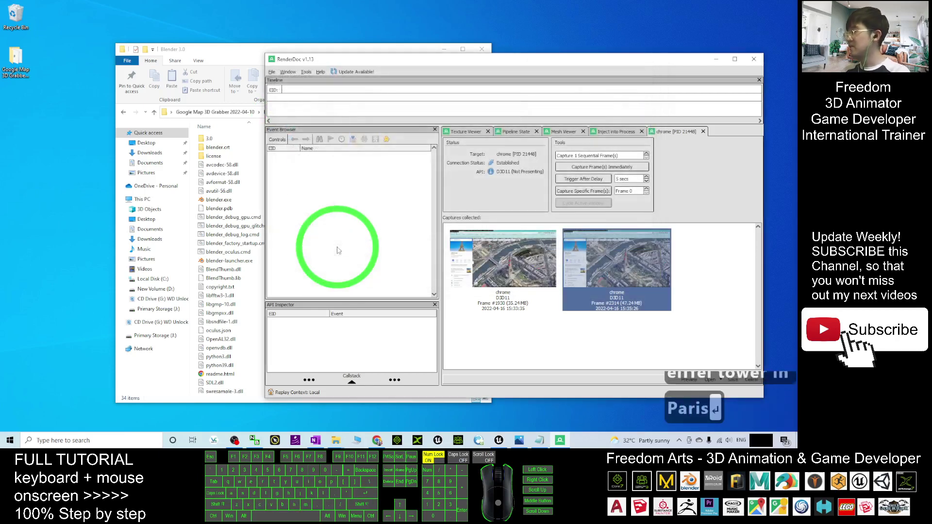
Bring the Blender 3.0 folder forward and launch blender.exe from it.
{"action": "left_click", "coordinate": [28, 107]}
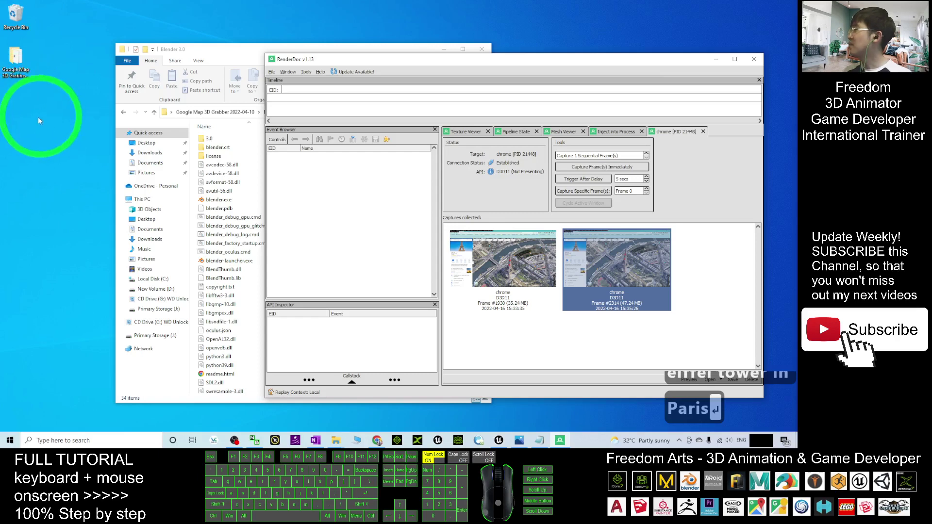
{"action": "left_click_drag", "start_coordinate": [19, 104], "coordinate": [253, 436]}
{"action": "left_click_drag", "start_coordinate": [336, 450], "coordinate": [218, 199]}
{"action": "double_click", "coordinate": [218, 199]}
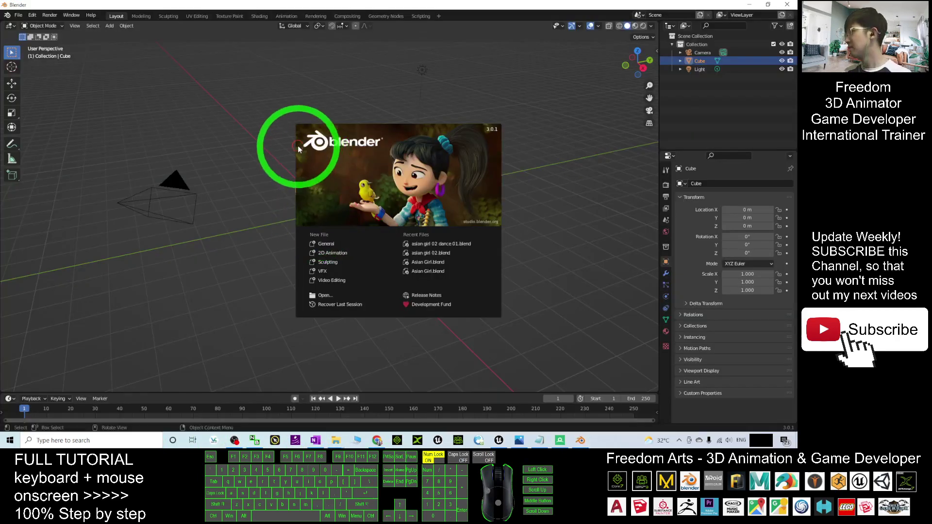
Dismiss the splash screen and delete the default camera, cube and light.
{"action": "left_click", "coordinate": [298, 147]}
{"action": "left_click_drag", "start_coordinate": [146, 138], "coordinate": [589, 294]}
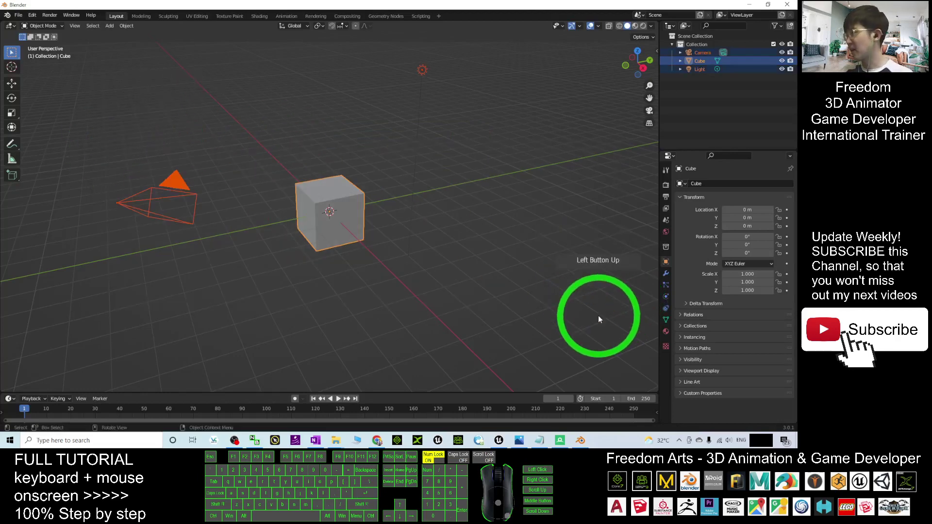
{"action": "key", "text": "Delete"}
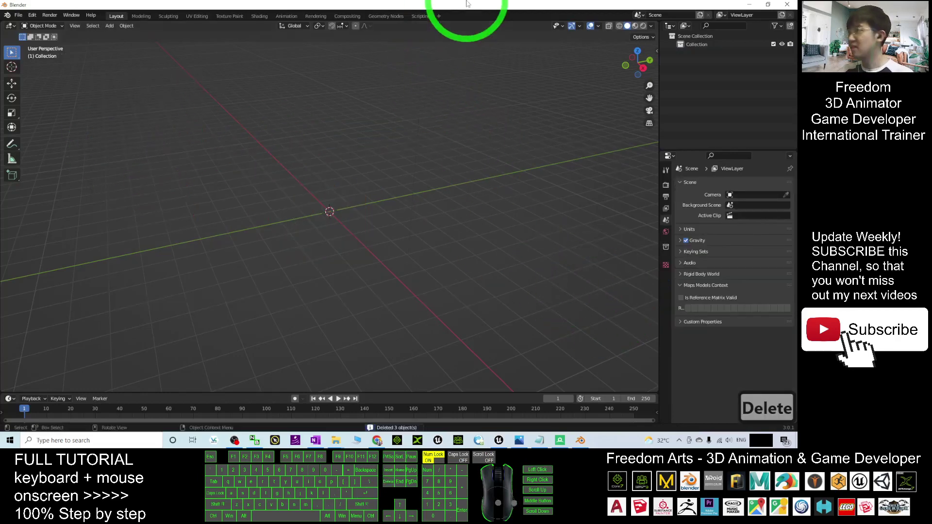
Restore the Blender window to a smaller size and import the new "eiffel tower in Paris.rdc" from the Desktop as a Google Maps Capture.
{"action": "double_click", "coordinate": [469, 5]}
{"action": "left_click", "coordinate": [206, 55]}
{"action": "left_click", "coordinate": [219, 167]}
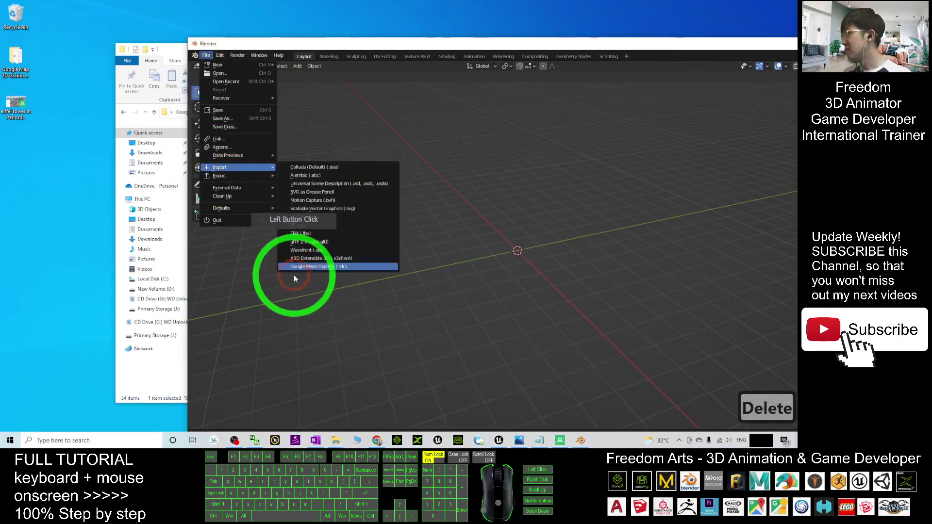
{"action": "left_click", "coordinate": [320, 268]}
{"action": "left_click", "coordinate": [378, 226]}
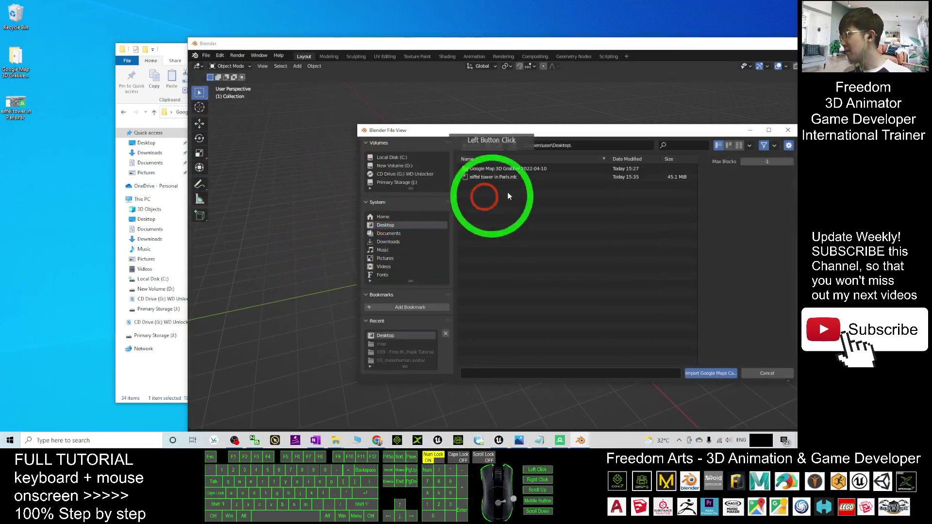
{"action": "double_click", "coordinate": [503, 179]}
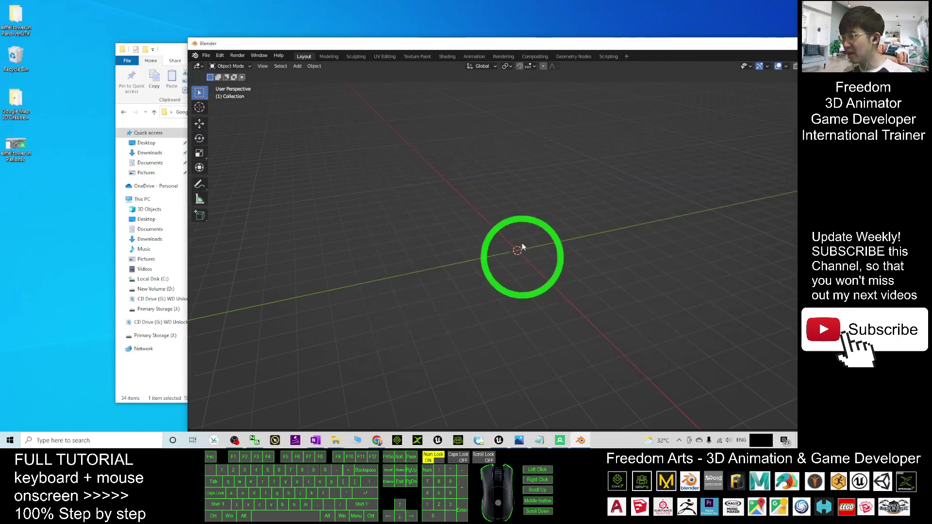
{"action": "left_click", "coordinate": [520, 254]}
{"action": "left_click", "coordinate": [332, 135]}
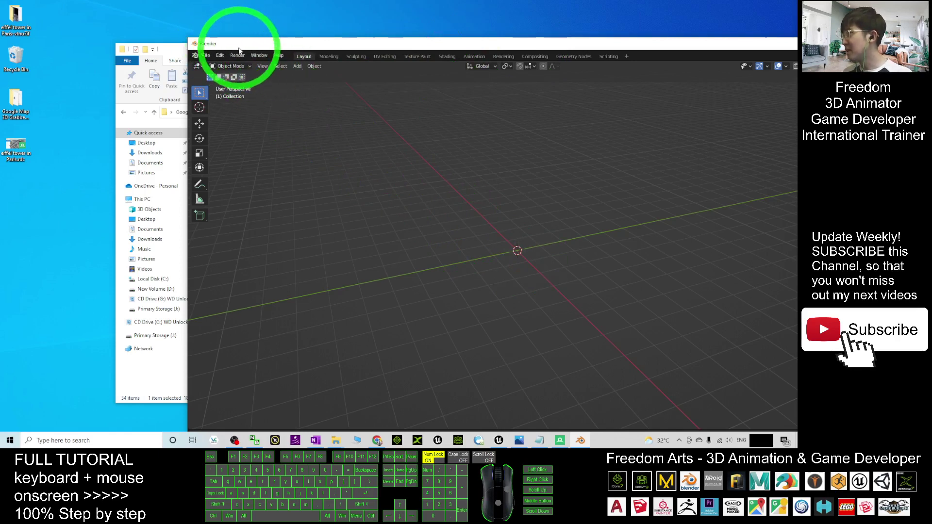
{"action": "left_click_drag", "start_coordinate": [547, 44], "coordinate": [480, 277]}
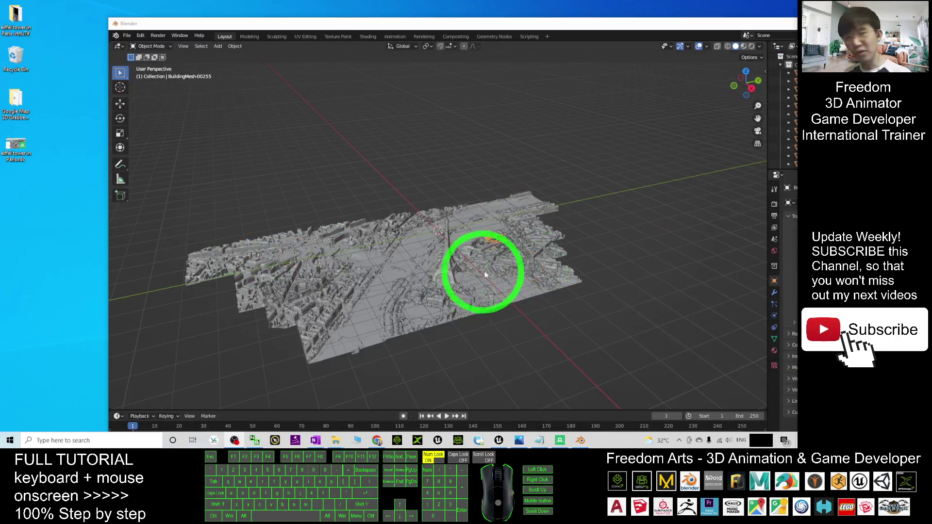
Maximize the Blender window and show the imported city textured in Material Preview shading, viewed from above.
{"action": "left_click_drag", "start_coordinate": [602, 29], "coordinate": [519, 6]}
{"action": "scroll", "coordinate": [368, 304], "scroll_direction": "up", "scroll_amount": 1}
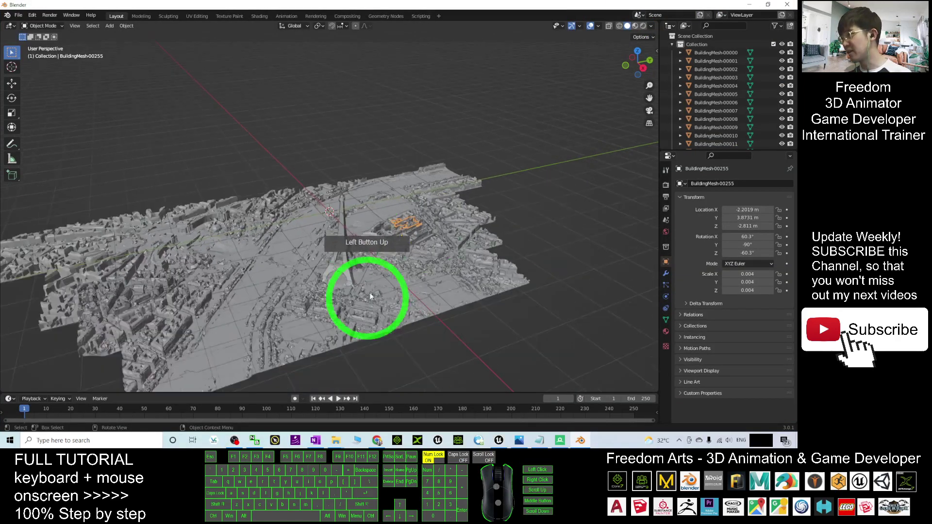
{"action": "left_click", "coordinate": [635, 26]}
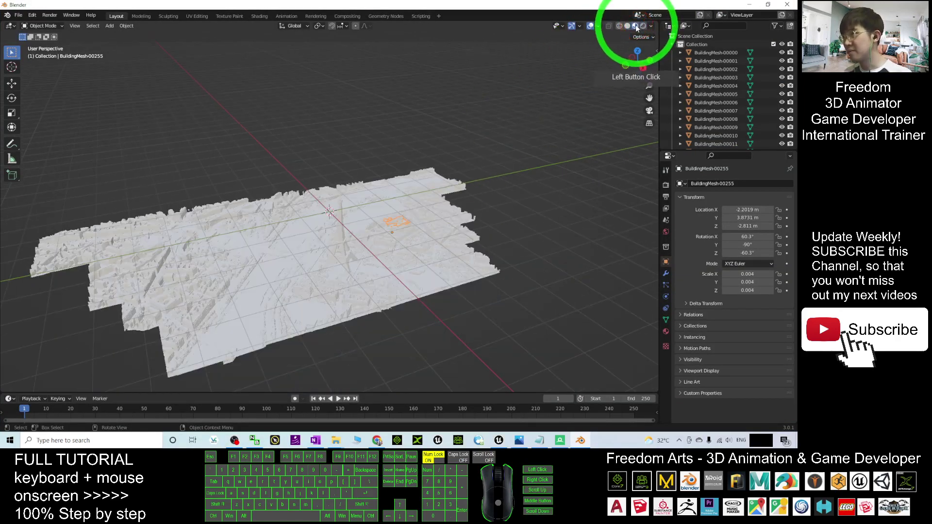
{"action": "middle_click_drag", "start_coordinate": [342, 248], "coordinate": [743, 115]}
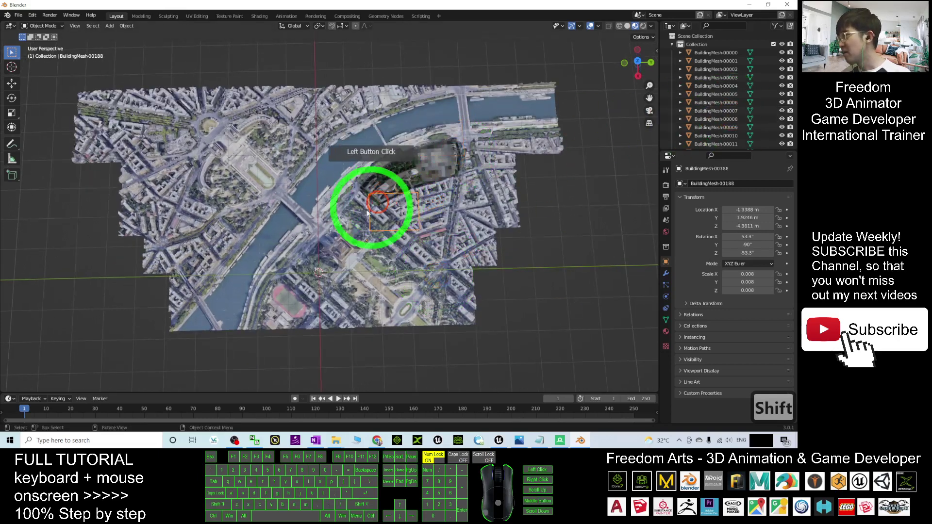
Select all the imported building meshes and join them into a single object.
{"action": "left_click", "coordinate": [366, 266]}
{"action": "left_click", "coordinate": [382, 289]}
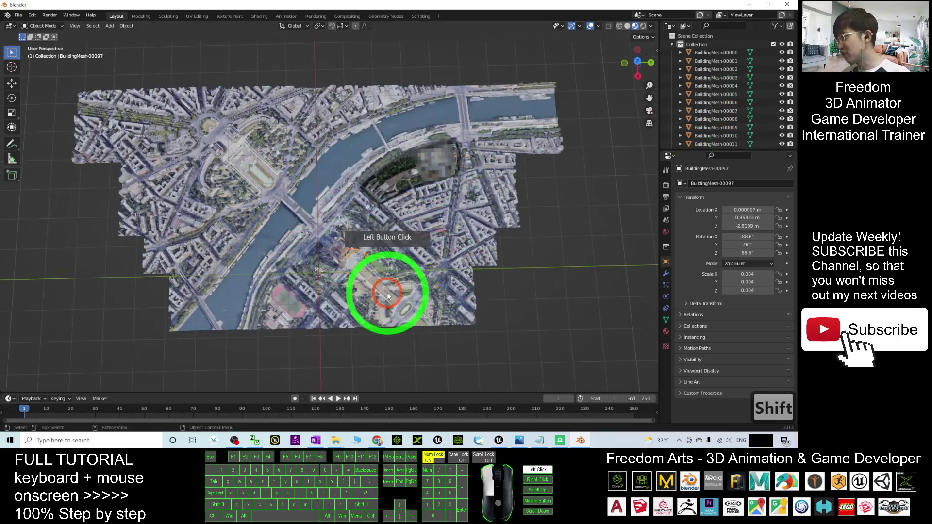
{"action": "scroll", "coordinate": [524, 264], "scroll_direction": "down", "scroll_amount": 1}
{"action": "left_click_drag", "start_coordinate": [68, 70], "coordinate": [631, 371]}
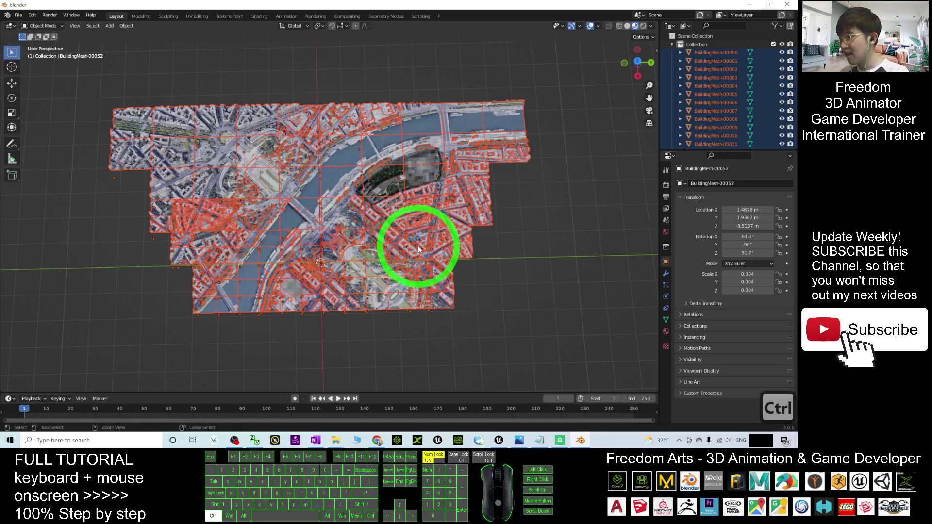
{"action": "key", "text": "ctrl+j"}
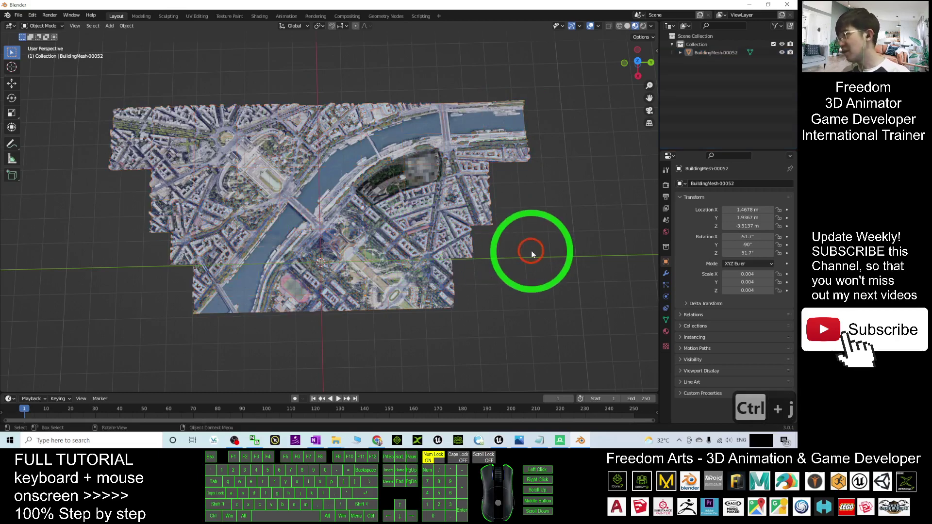
{"action": "middle_click_drag", "start_coordinate": [423, 235], "coordinate": [493, 235]}
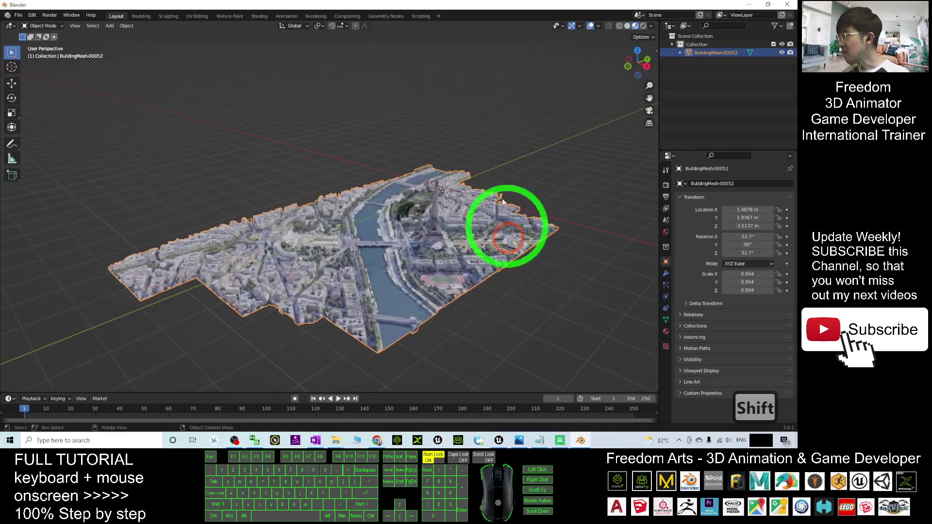
{"action": "left_click_drag", "start_coordinate": [534, 5], "coordinate": [559, 1]}
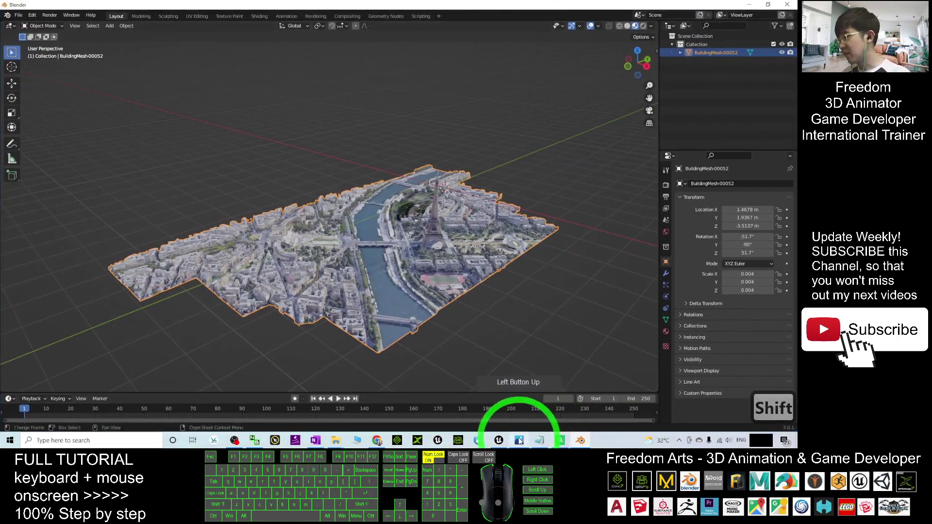
{"action": "left_click", "coordinate": [519, 440]}
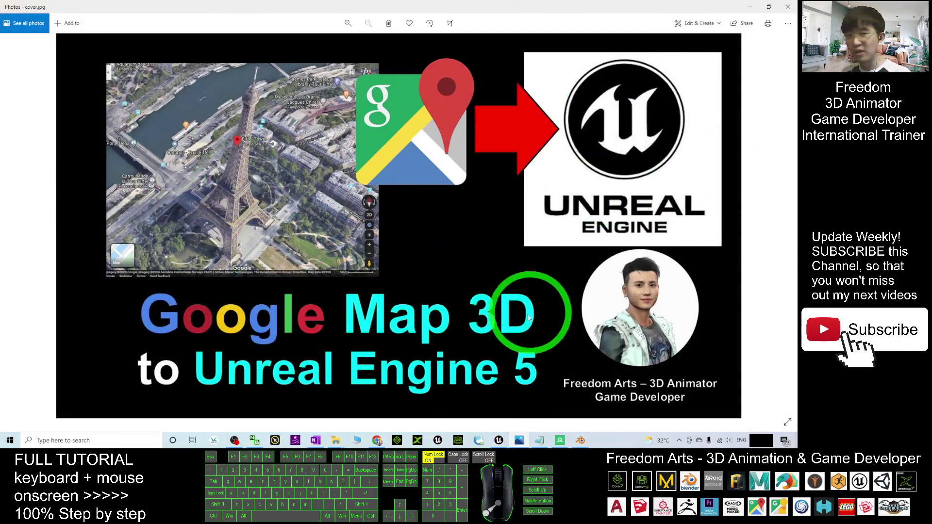
{"action": "left_click", "coordinate": [758, 8]}
Restore the Blender window to a smaller size and set up an FBX export to the Desktop named "eiffel tower in paris".
{"action": "left_click_drag", "start_coordinate": [347, 10], "coordinate": [480, 22]}
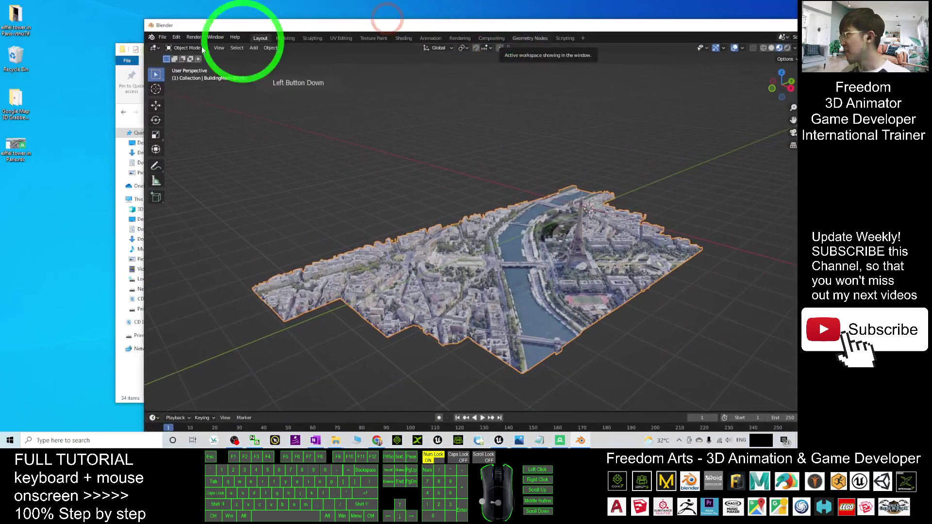
{"action": "left_click", "coordinate": [162, 37]}
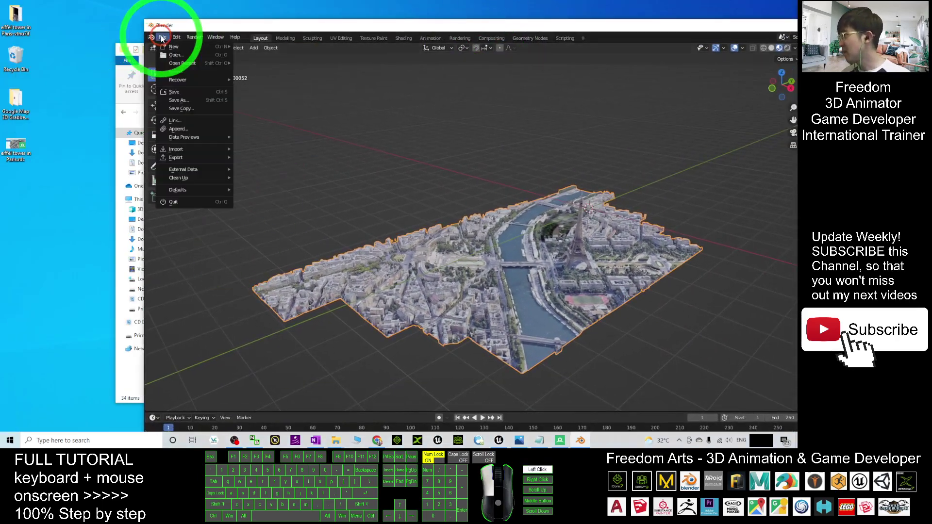
{"action": "left_click", "coordinate": [191, 158]}
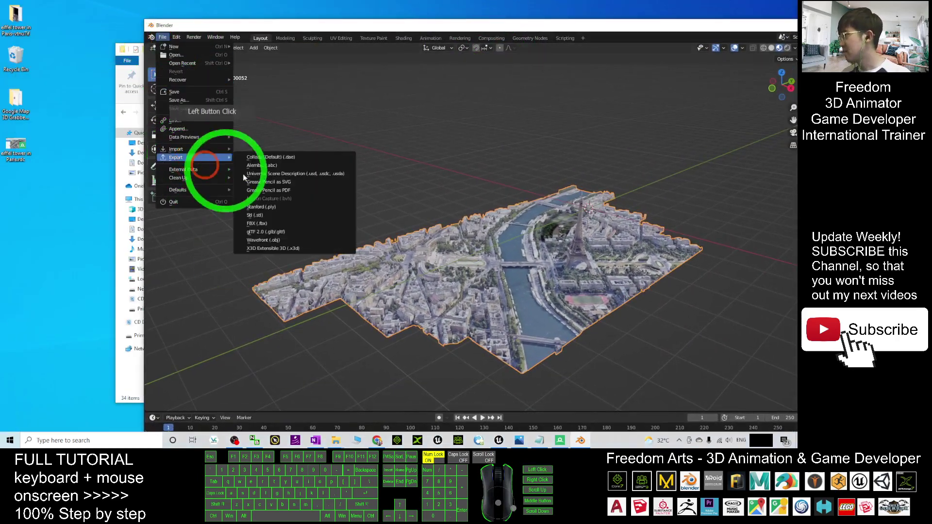
{"action": "left_click", "coordinate": [255, 224]}
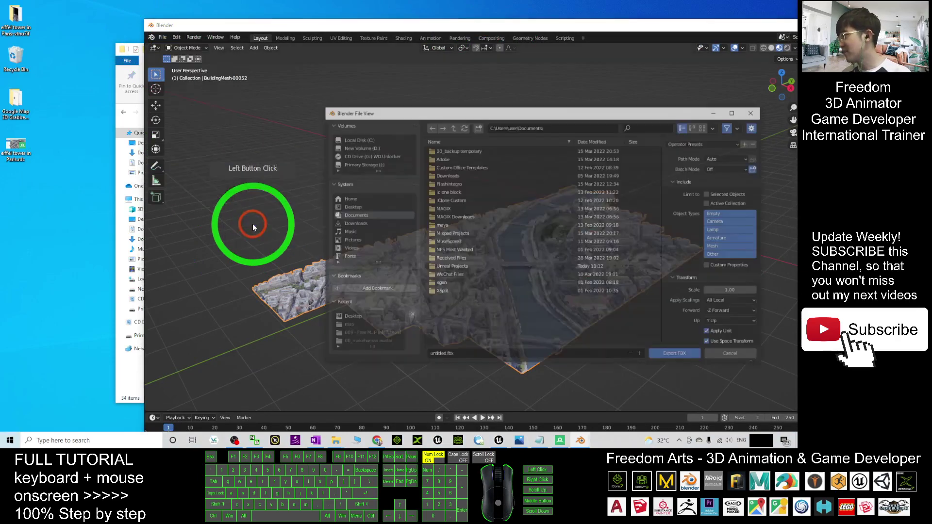
{"action": "left_click", "coordinate": [572, 112]}
{"action": "left_click_drag", "start_coordinate": [572, 112], "coordinate": [309, 223]}
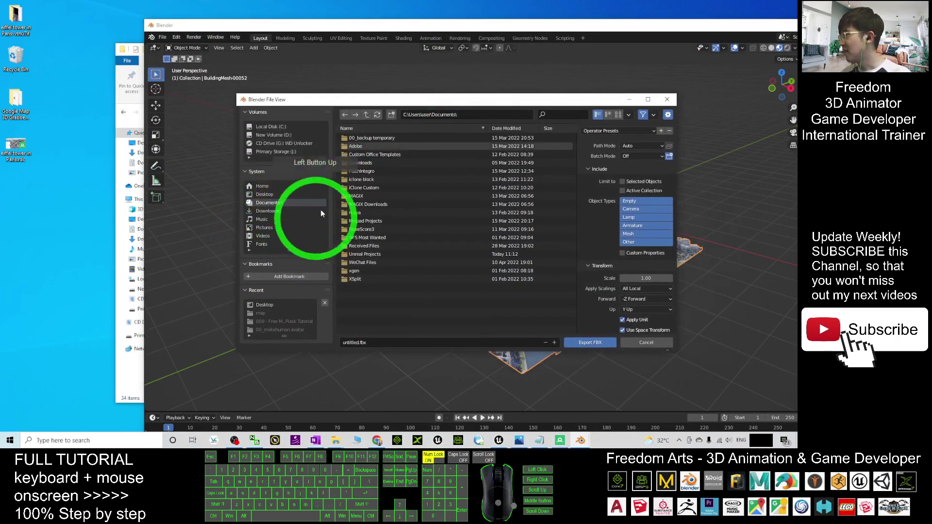
{"action": "left_click", "coordinate": [265, 194]}
{"action": "left_click", "coordinate": [368, 342]}
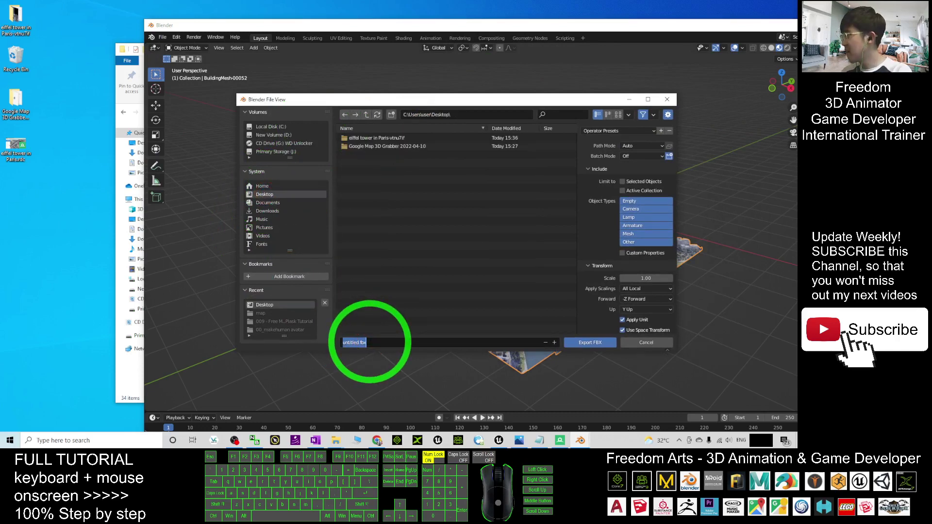
{"action": "type", "text": "eiffel tower in paris"}
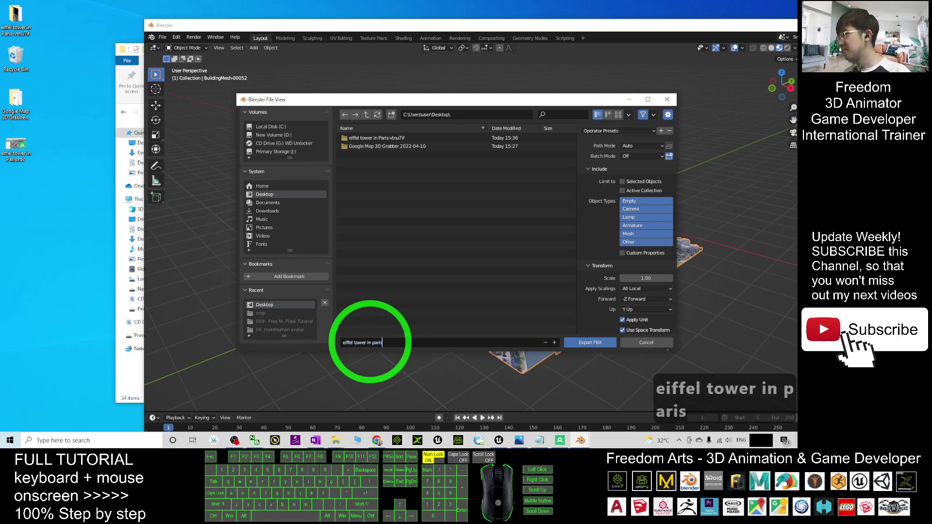
Set the export's Path Mode to Copy with embedded textures and export the FBX.
{"action": "left_click", "coordinate": [653, 148]}
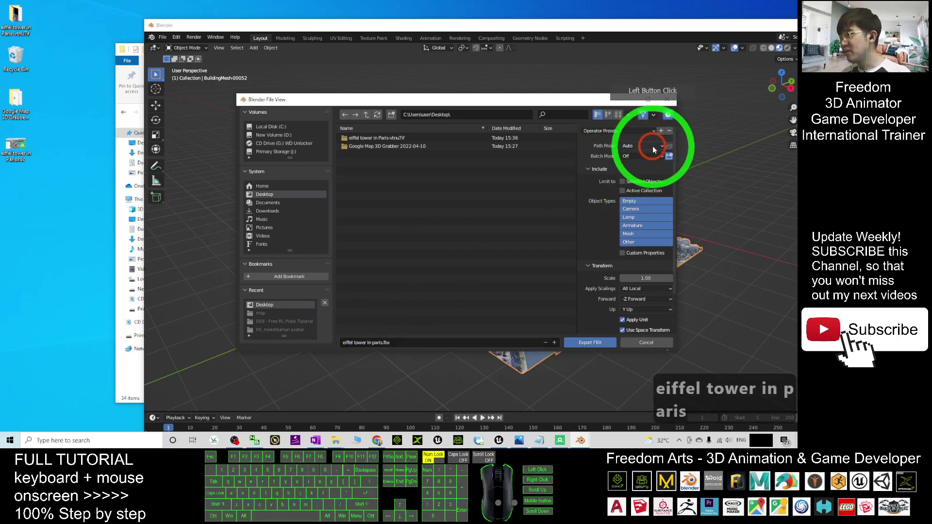
{"action": "left_click", "coordinate": [631, 206]}
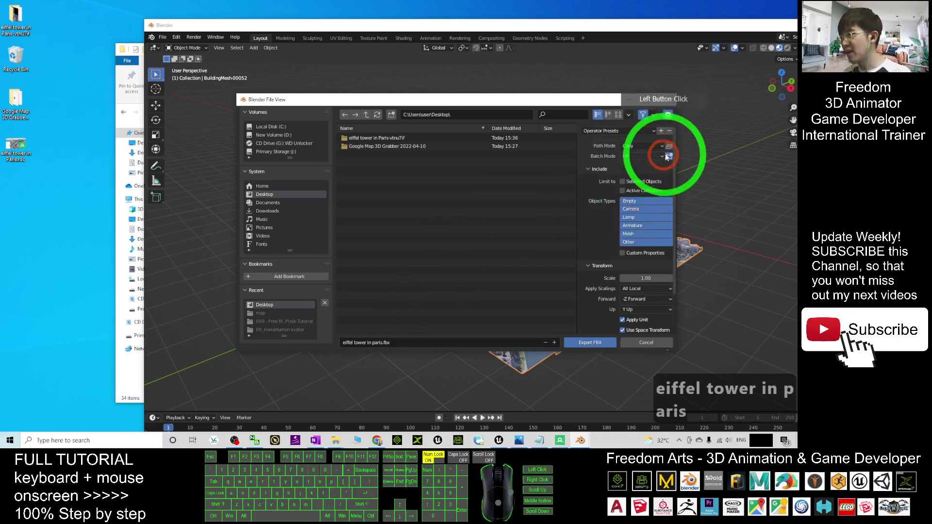
{"action": "left_click", "coordinate": [670, 146]}
{"action": "left_click", "coordinate": [559, 307]}
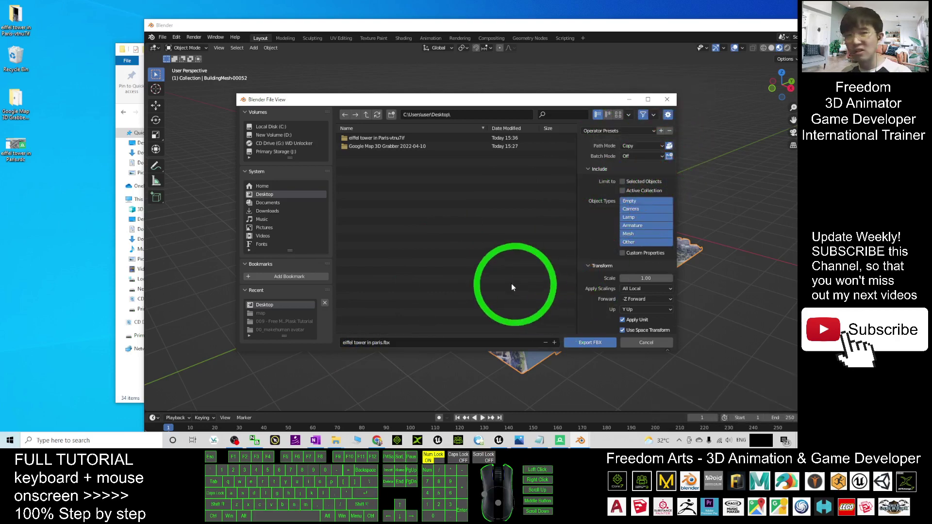
{"action": "left_click", "coordinate": [350, 351]}
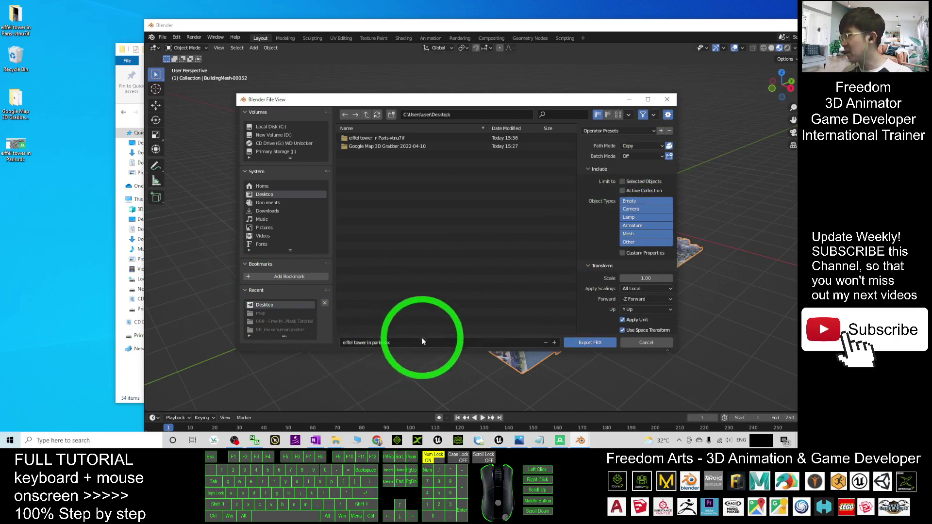
{"action": "left_click", "coordinate": [596, 343]}
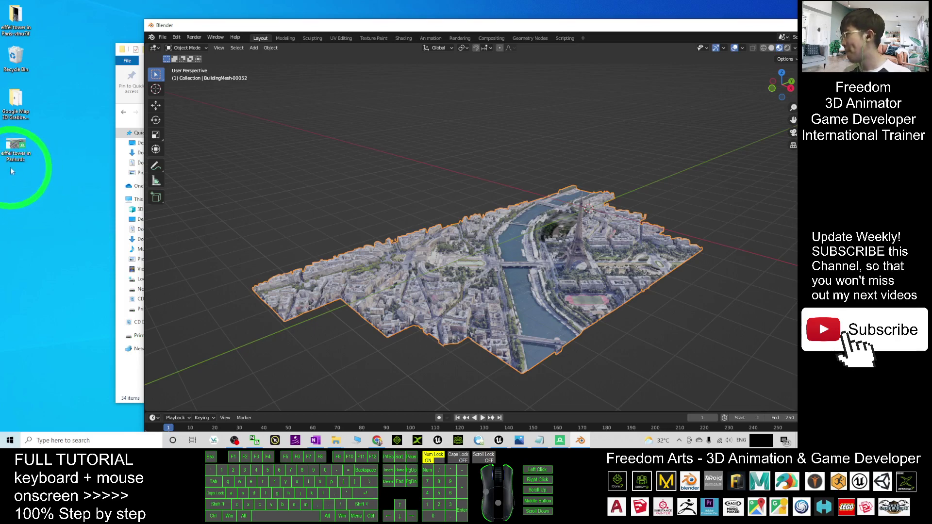
Open the exported "eiffel tower in paris.fbx" from the Desktop in 3D Viewer, inspect the textured model and close the viewer.
{"action": "right_click", "coordinate": [68, 216]}
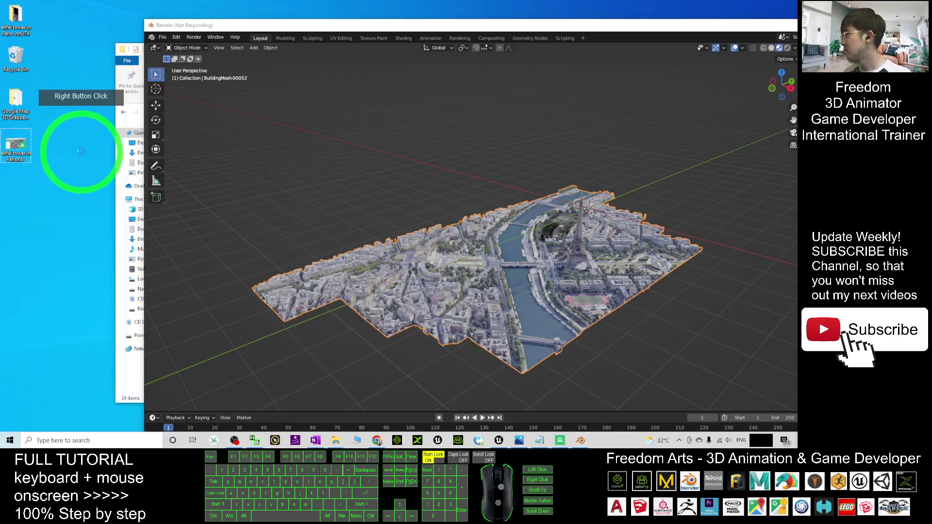
{"action": "left_click_drag", "start_coordinate": [226, 30], "coordinate": [210, 29]}
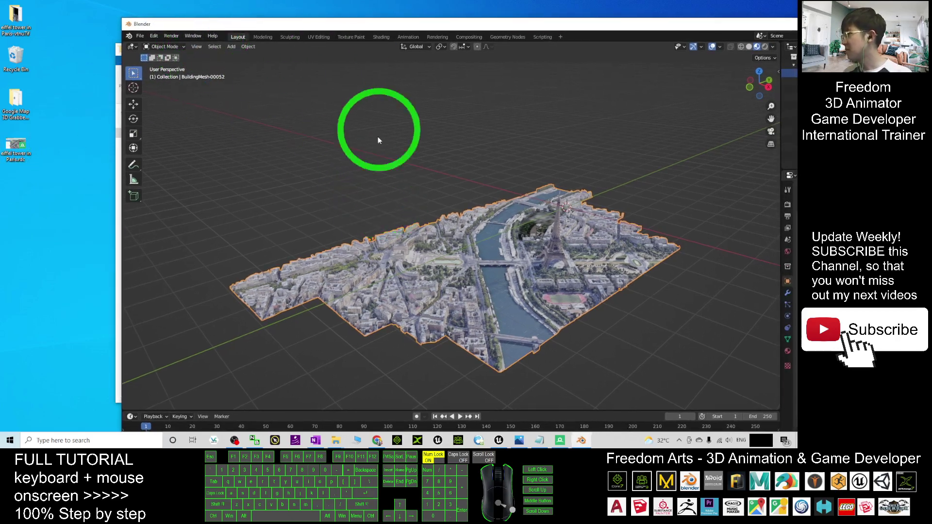
{"action": "left_click", "coordinate": [17, 190]}
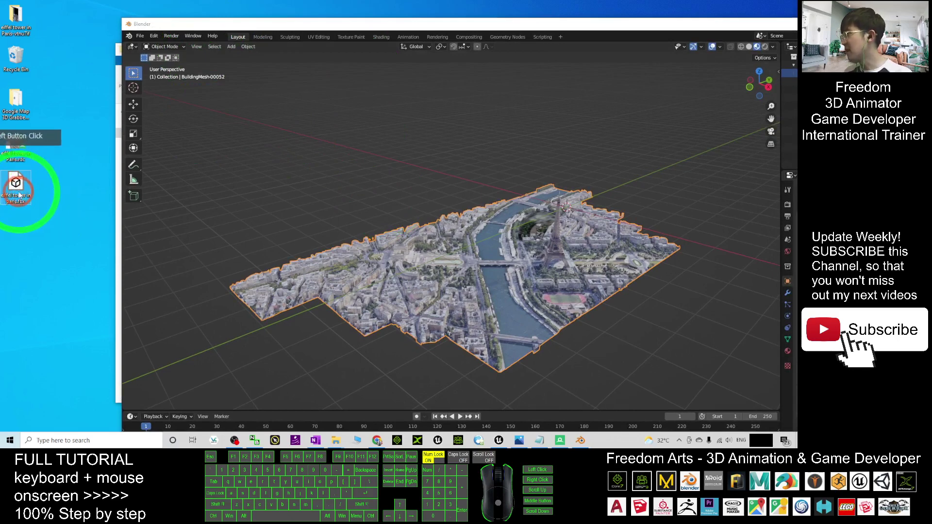
{"action": "double_click", "coordinate": [20, 184]}
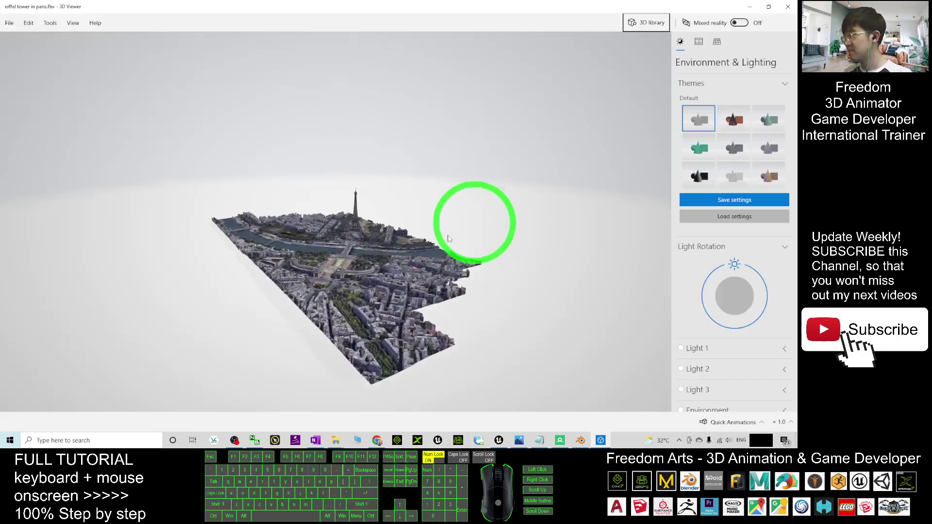
{"action": "left_click_drag", "start_coordinate": [519, 304], "coordinate": [799, 4]}
{"action": "left_click", "coordinate": [788, 6]}
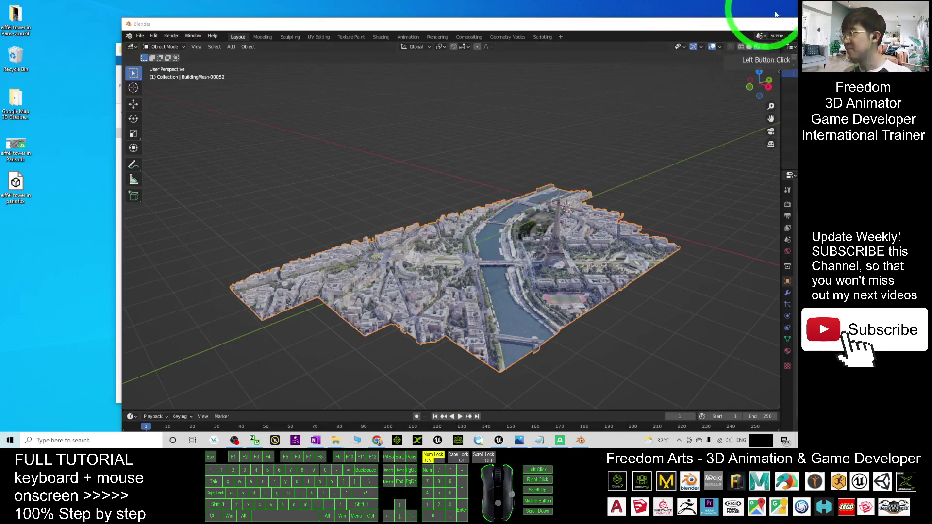
Save the Blender scene to the Desktop as "eiffel tower in paris.blend".
{"action": "mouse_move", "coordinate": [745, 23]}
{"action": "left_mouse_down"}
{"action": "mouse_move", "coordinate": [597, 35]}
{"action": "mouse_move", "coordinate": [742, 5]}
{"action": "left_mouse_up"}
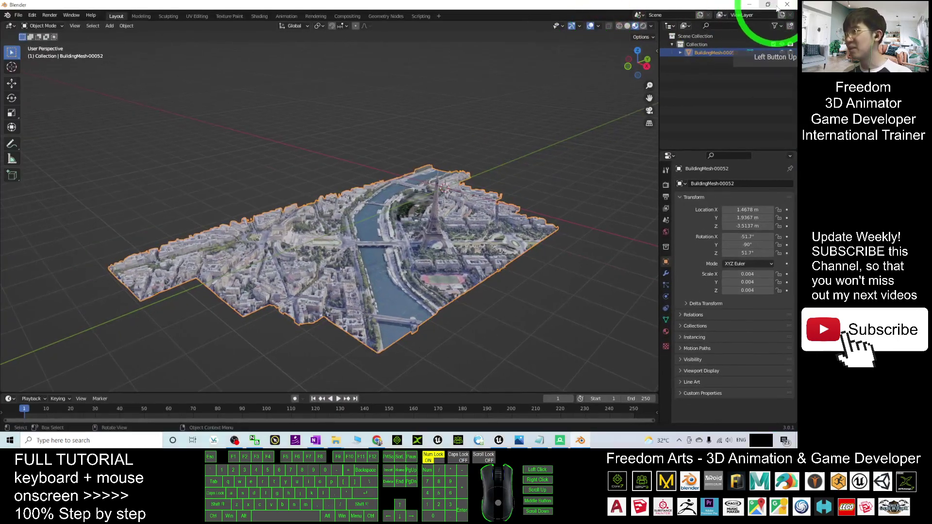
{"action": "left_click_drag", "start_coordinate": [150, 4], "coordinate": [167, 44]}
{"action": "left_click", "coordinate": [176, 57]}
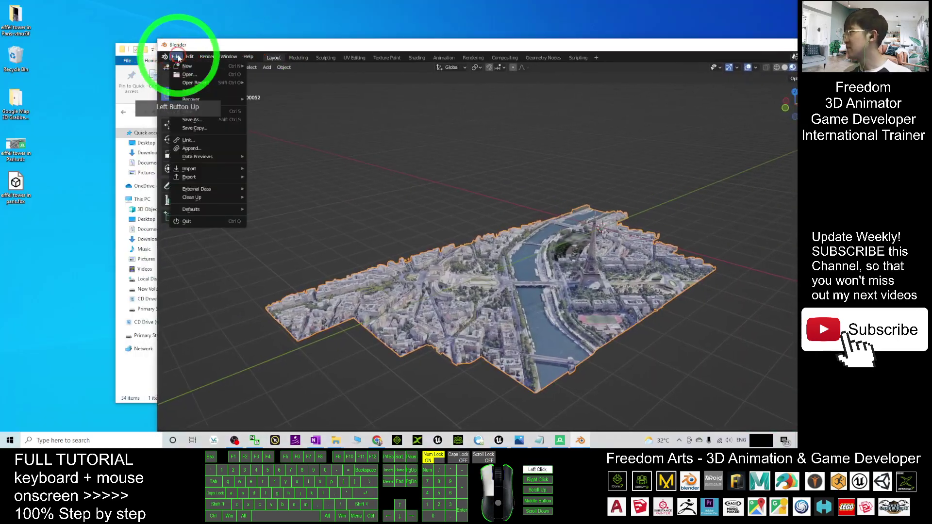
{"action": "left_click", "coordinate": [194, 119]}
{"action": "left_click", "coordinate": [364, 227]}
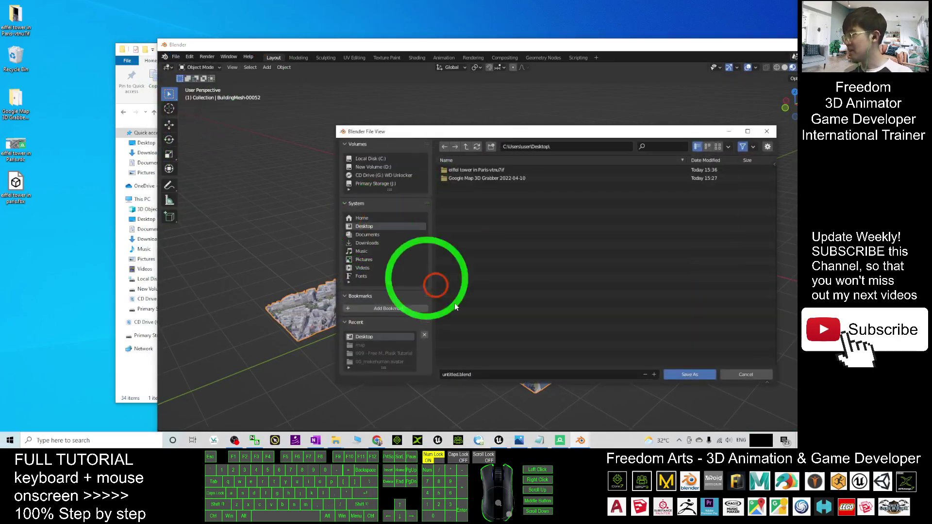
{"action": "left_click", "coordinate": [471, 376]}
{"action": "left_click", "coordinate": [480, 374]}
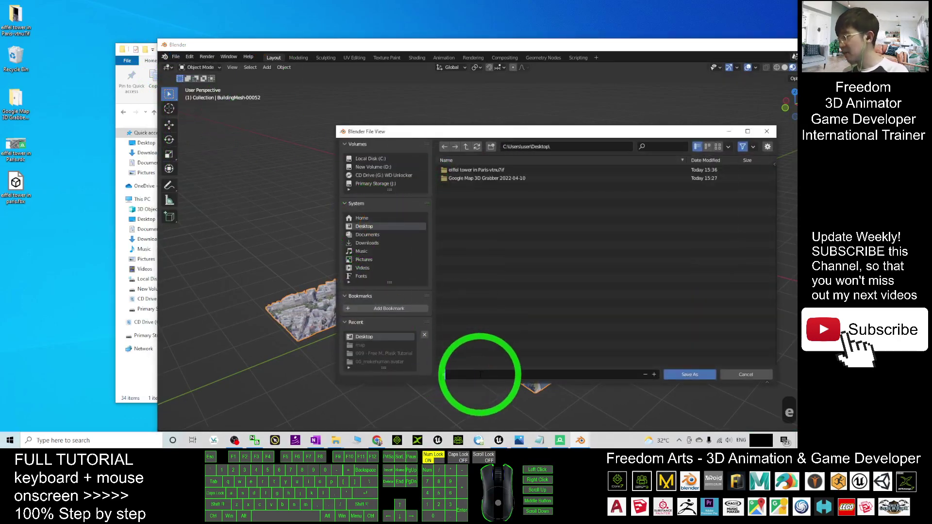
{"action": "type", "text": "eiffel tower in"}
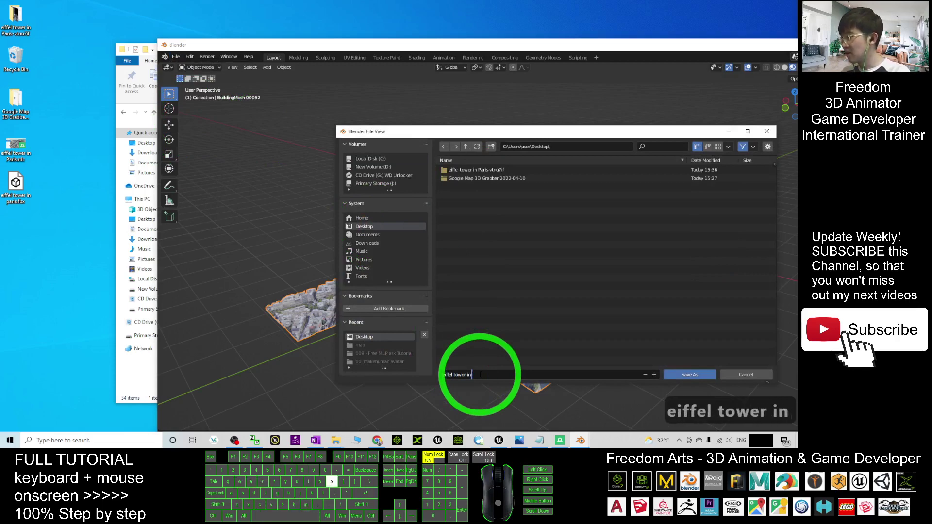
{"action": "type", "text": " paris.blend"}
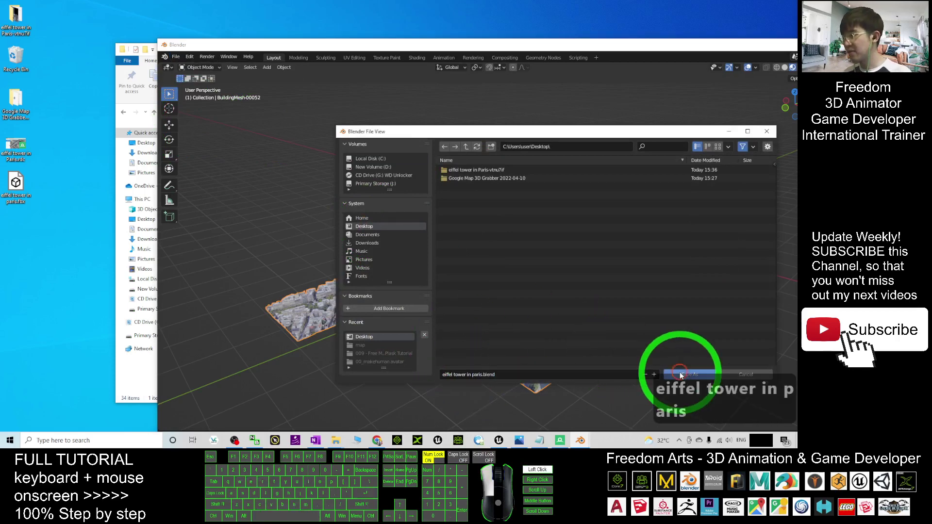
{"action": "left_click", "coordinate": [687, 375]}
Close Blender and clear the Blender 3.0 folder window from the desktop.
{"action": "double_click", "coordinate": [531, 325]}
{"action": "double_click", "coordinate": [15, 261]}
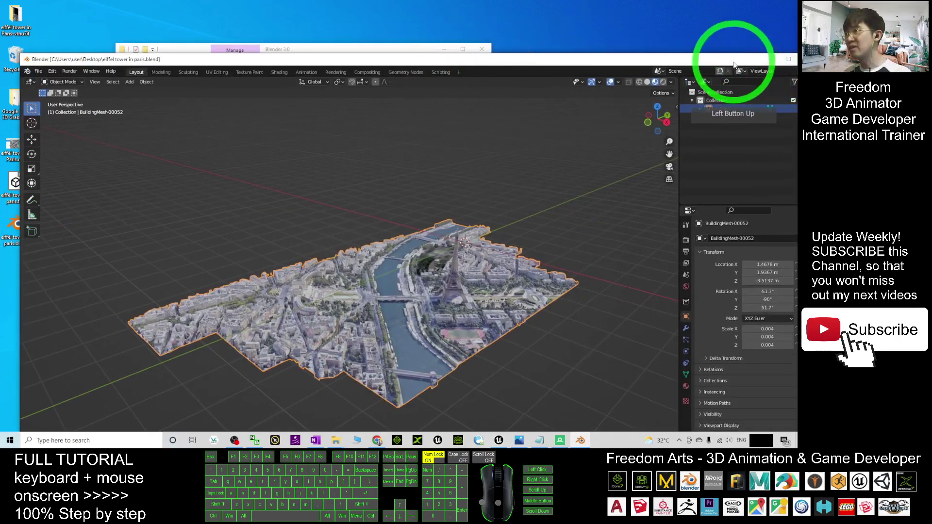
{"action": "left_click_drag", "start_coordinate": [631, 64], "coordinate": [668, 63]}
{"action": "left_click", "coordinate": [703, 65]}
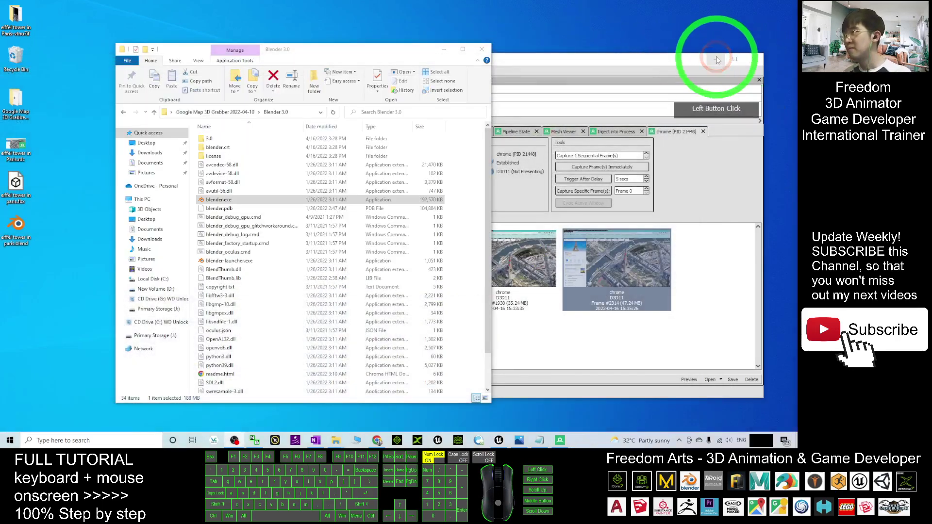
{"action": "left_click", "coordinate": [481, 49]}
Show the cover image briefly, minimize it and open the Epic Games Launcher.
{"action": "left_click", "coordinate": [520, 440]}
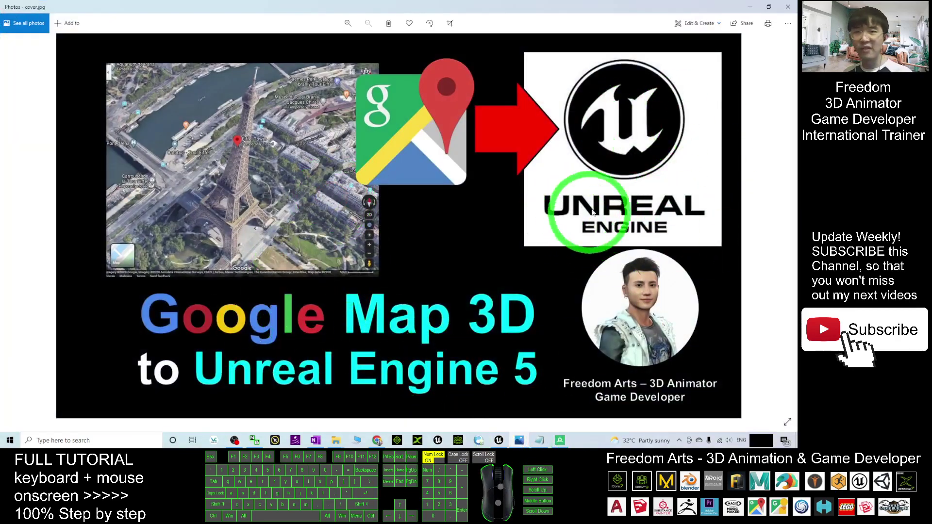
{"action": "left_click", "coordinate": [751, 6]}
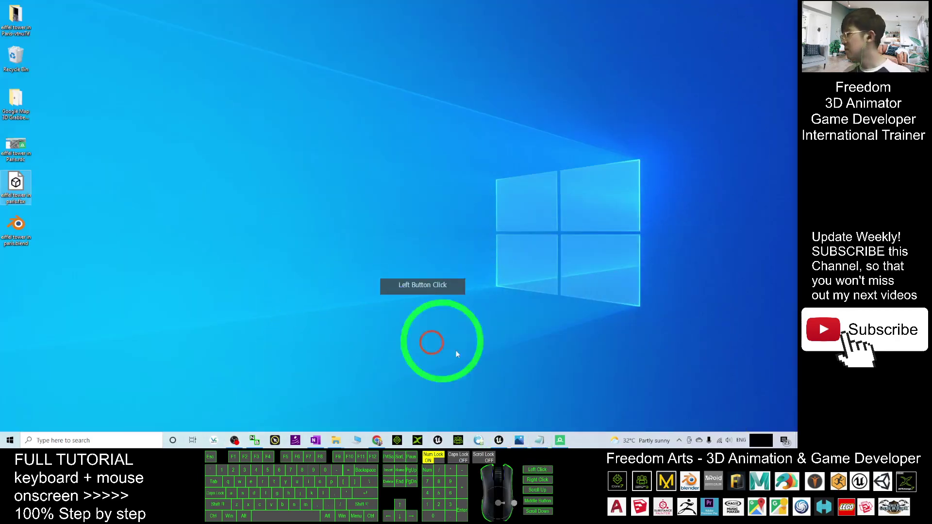
{"action": "left_click", "coordinate": [680, 441]}
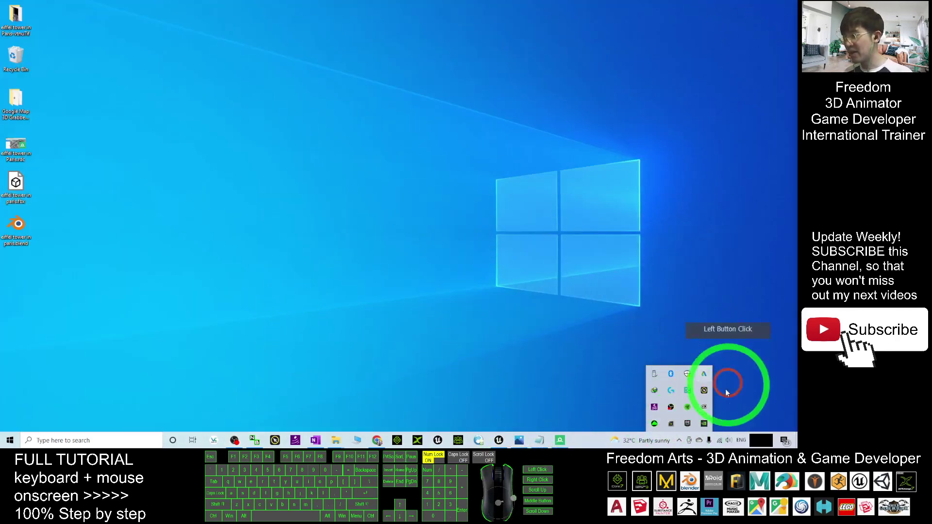
{"action": "double_click", "coordinate": [689, 425]}
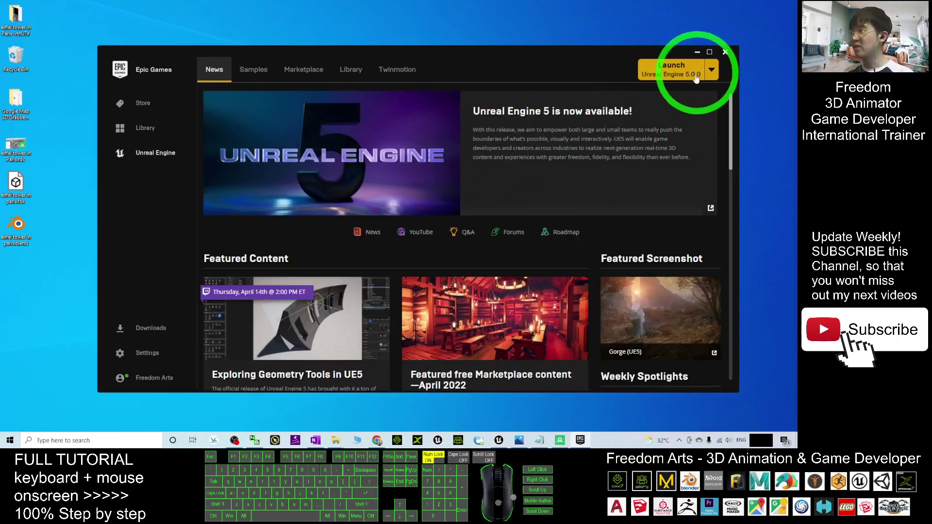
Launch Unreal Engine 5.0.0, show the launcher's engine library while it loads, and minimize the Epic Games Launcher.
{"action": "left_click", "coordinate": [351, 70]}
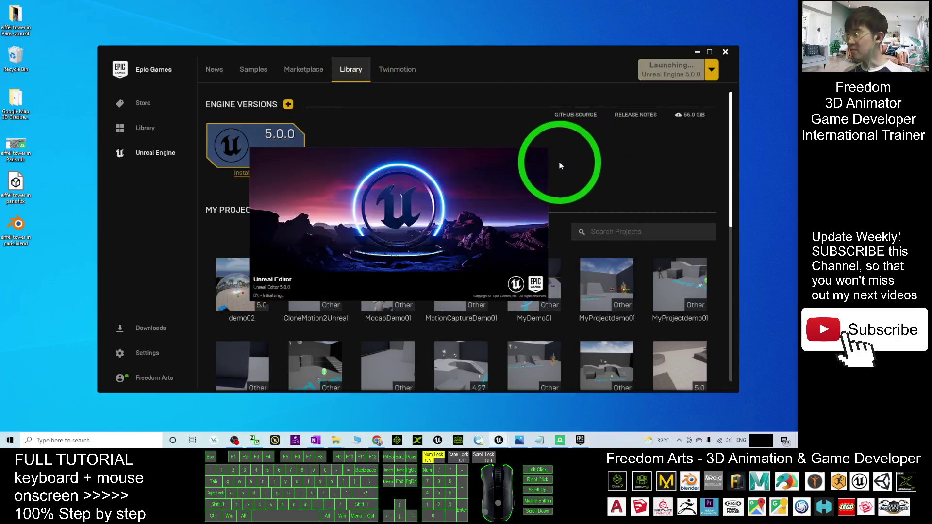
{"action": "left_click", "coordinate": [697, 52]}
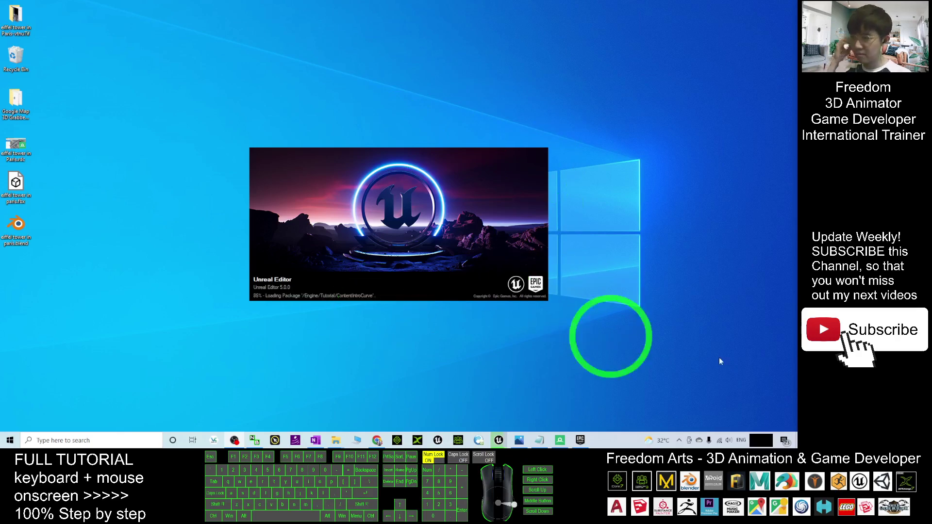
{"action": "left_click", "coordinate": [624, 264]}
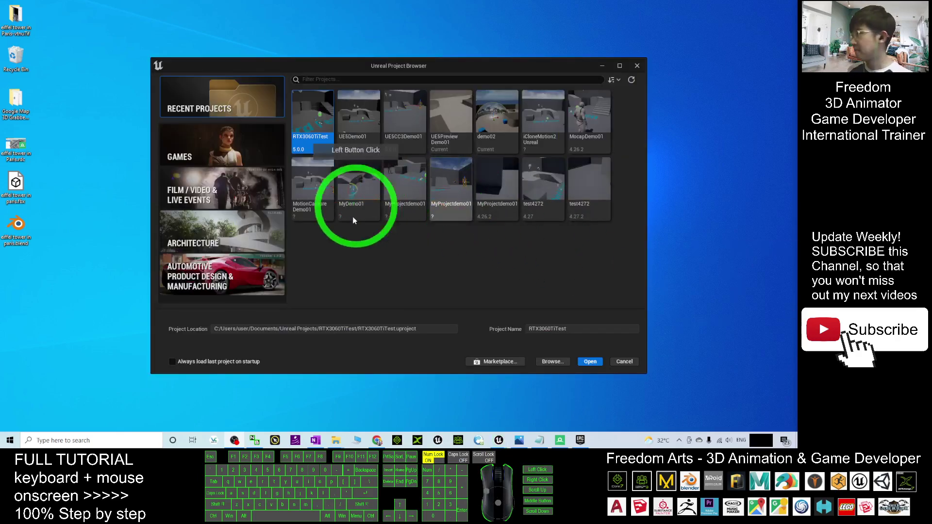
Create a Games project from the Third Person template, named "demo03", with the default Blueprint and Starter Content settings.
{"action": "left_click", "coordinate": [227, 151]}
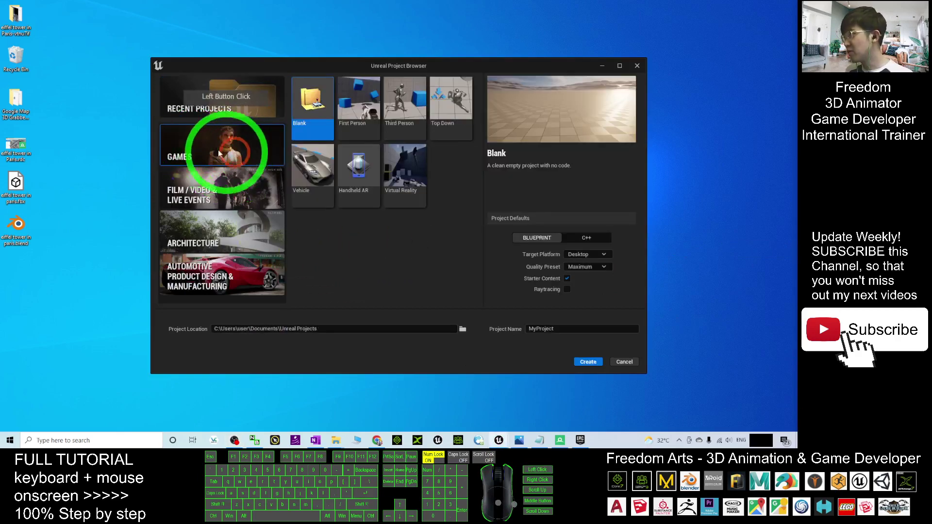
{"action": "left_click", "coordinate": [392, 112]}
{"action": "left_click", "coordinate": [565, 330]}
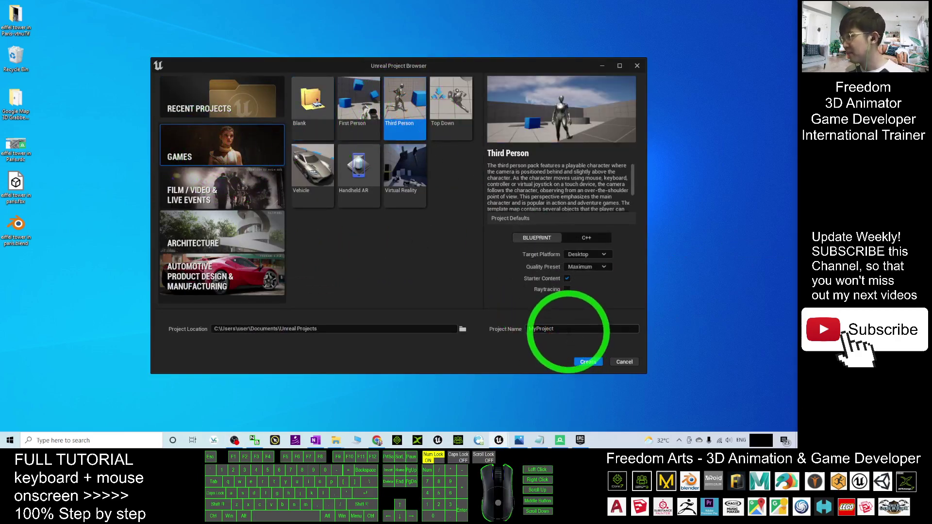
{"action": "left_click_drag", "start_coordinate": [569, 330], "coordinate": [632, 326]}
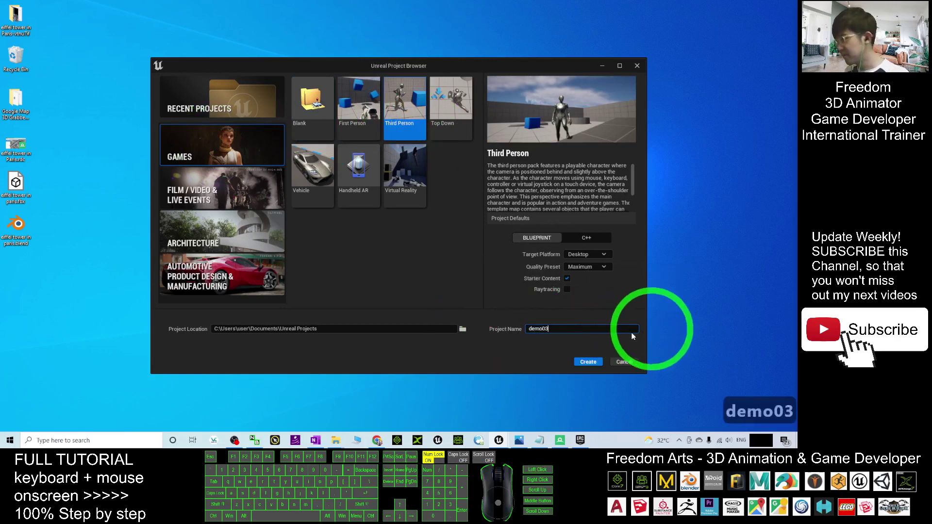
{"action": "left_click", "coordinate": [589, 362]}
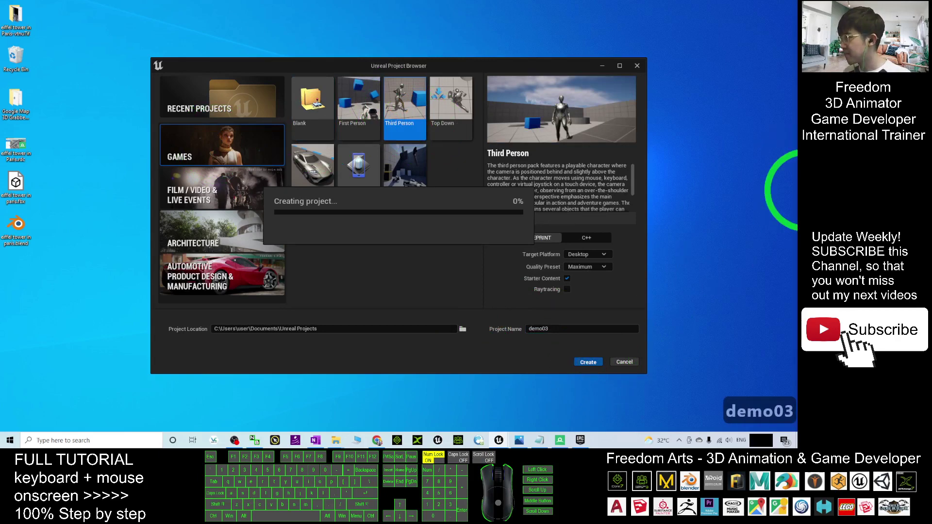
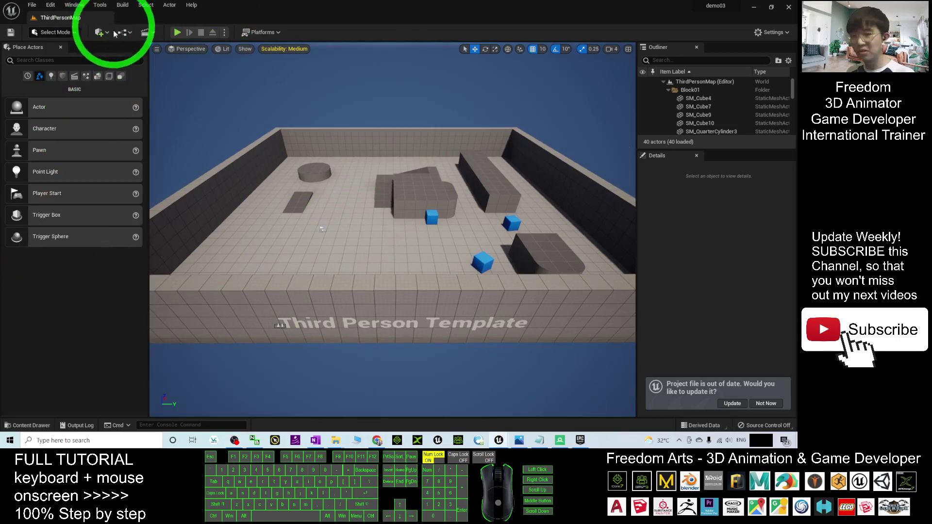
Show Content Browser 1 docked in the level editor.
{"action": "left_click", "coordinate": [74, 6]}
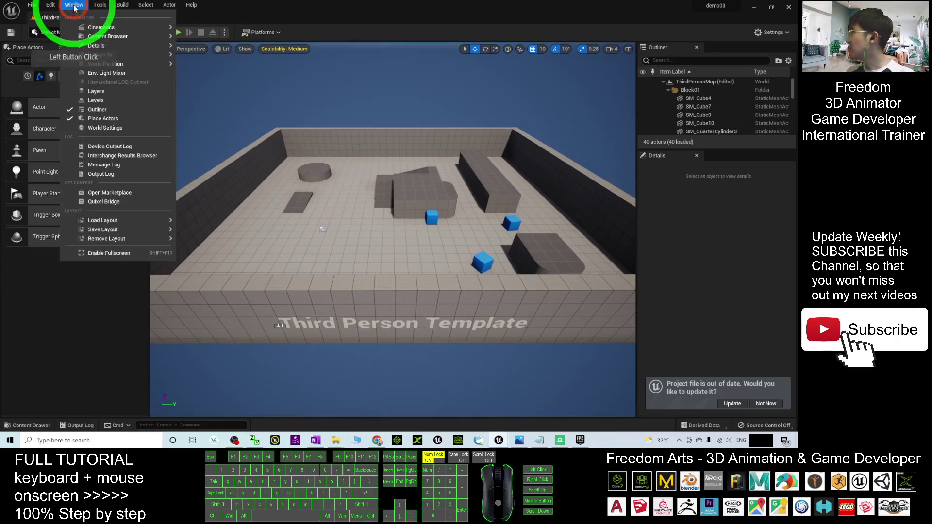
{"action": "left_click", "coordinate": [125, 45]}
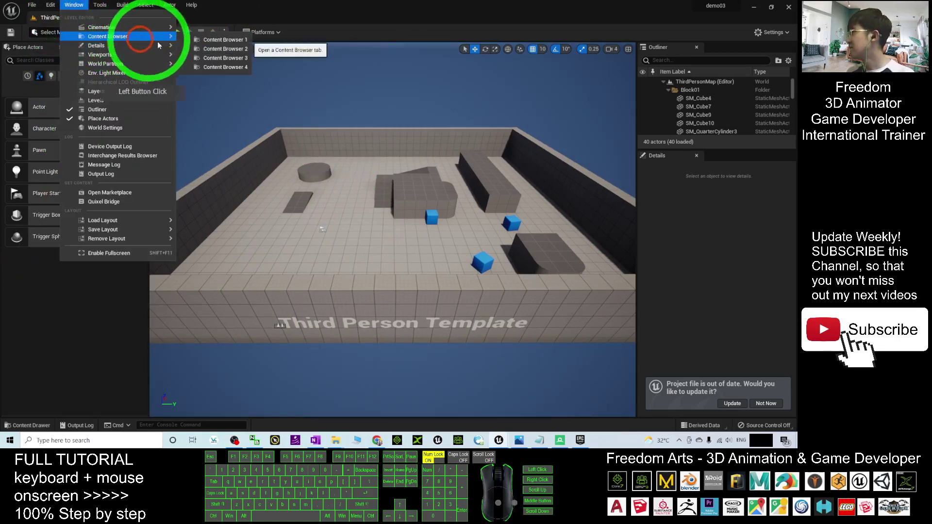
{"action": "left_click", "coordinate": [224, 39]}
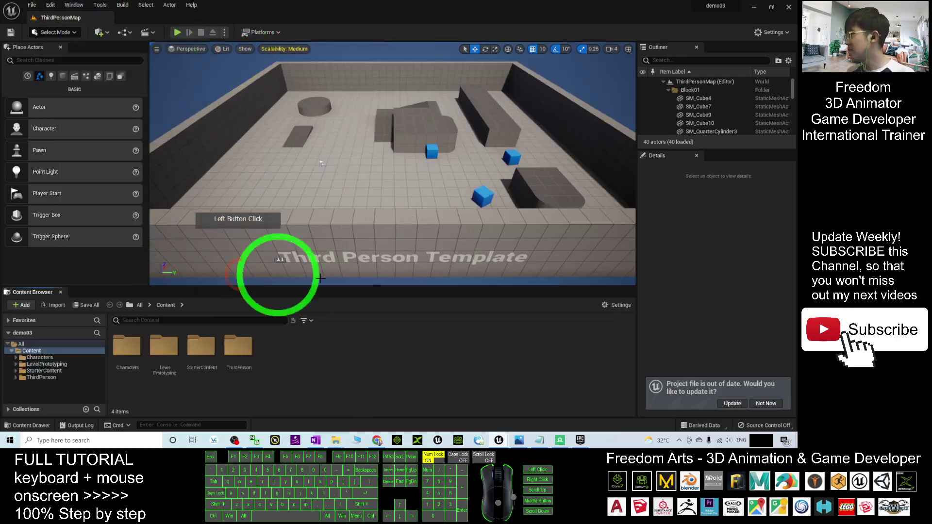
Fly the perspective camera through the Third Person template level to examine its layout.
{"action": "right_click_drag", "start_coordinate": [374, 204], "coordinate": [461, 163]}
{"action": "key", "text": "a"}
{"action": "key", "text": "w"}
{"action": "key", "text": "w"}
{"action": "key", "text": "s"}
{"action": "key", "text": "a"}
{"action": "key", "text": "w"}
{"action": "key", "text": "d"}
{"action": "key", "text": "w"}
{"action": "key", "text": "w"}
Play the level in the editor, run the mannequin around the floor and ramp, and stop the play session.
{"action": "left_click", "coordinate": [177, 32]}
{"action": "left_click", "coordinate": [422, 156]}
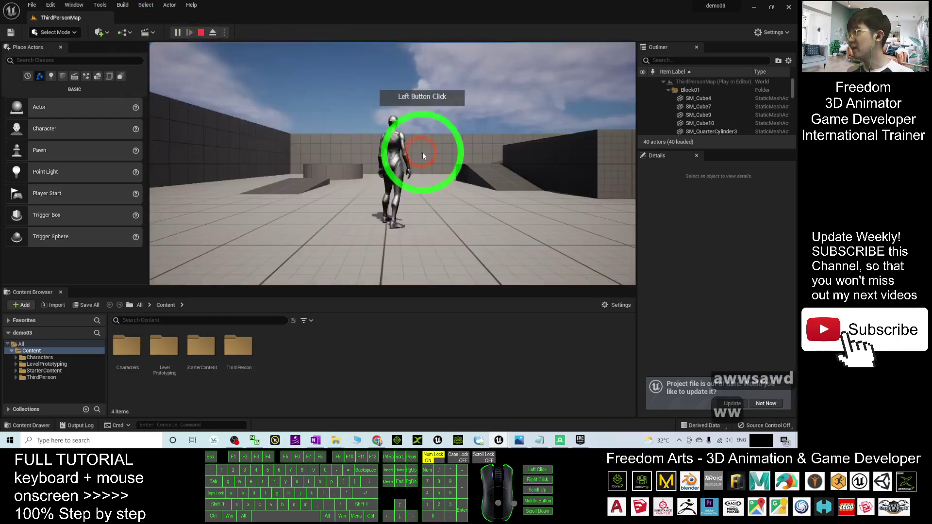
{"action": "key", "text": "w"}
{"action": "key", "text": "d"}
{"action": "key", "text": "a"}
{"action": "key", "text": "a"}
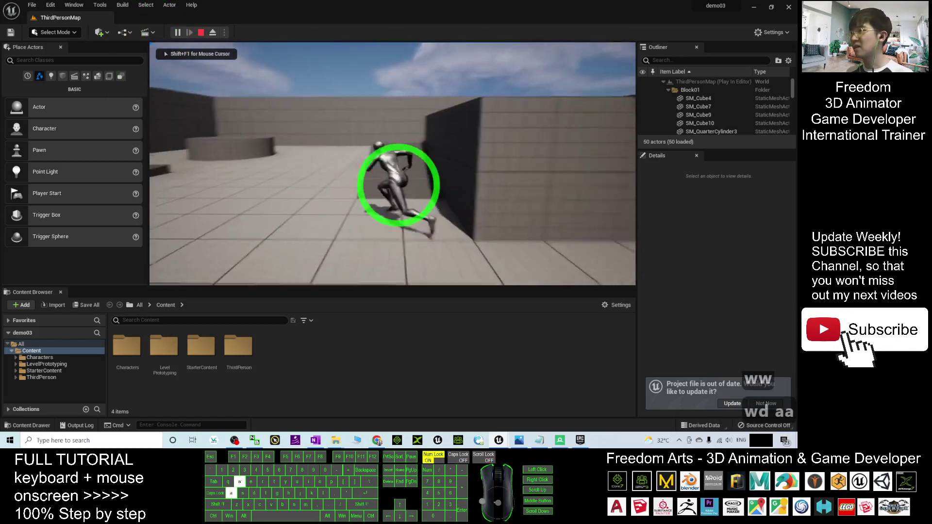
{"action": "key", "text": "a"}
{"action": "key", "text": "d"}
{"action": "key", "text": "a"}
{"action": "key", "text": "d"}
{"action": "key", "text": "a"}
{"action": "key", "text": "d"}
{"action": "key", "text": "d"}
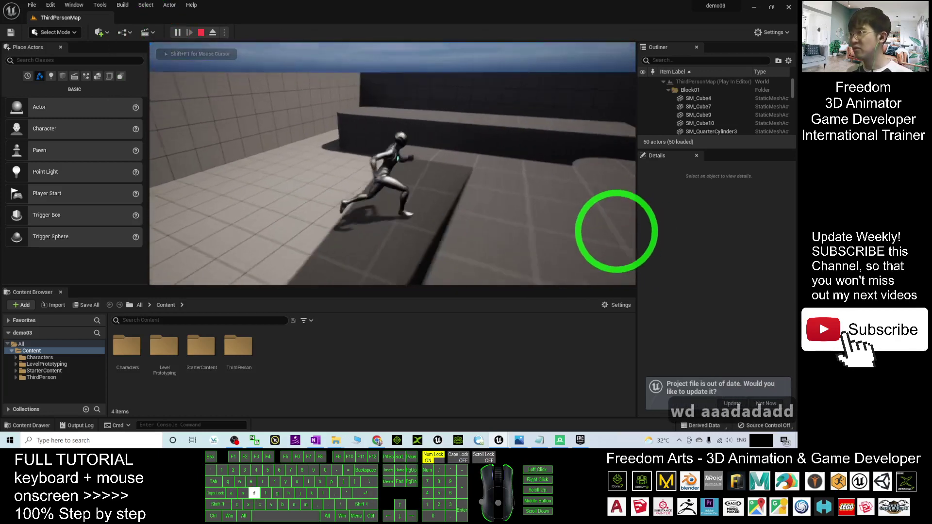
{"action": "key", "text": "s"}
{"action": "key", "text": "d"}
{"action": "key", "text": "a"}
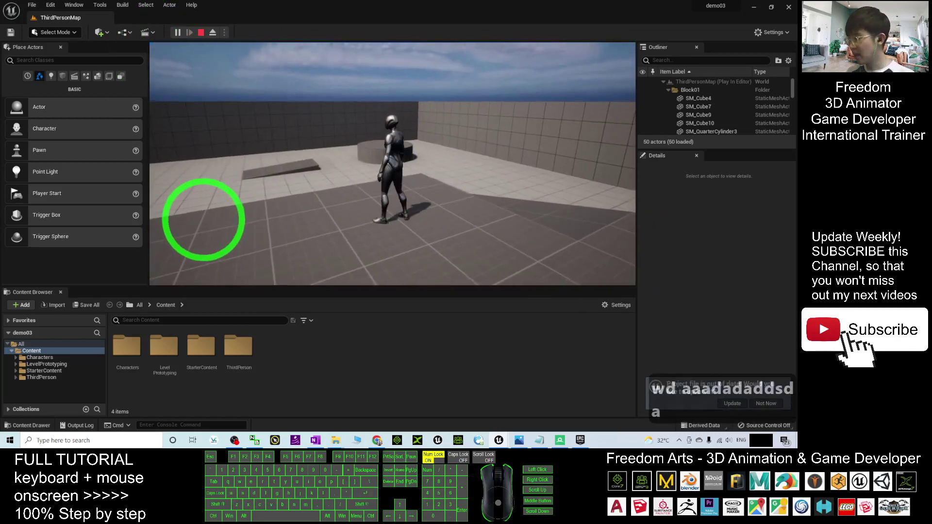
{"action": "key", "text": "Escape"}
Create a folder named "GoogleMap3D" inside the project's Content folder.
{"action": "right_click_drag", "start_coordinate": [395, 208], "coordinate": [340, 216]}
{"action": "key", "text": "a"}
{"action": "left_click", "coordinate": [168, 306]}
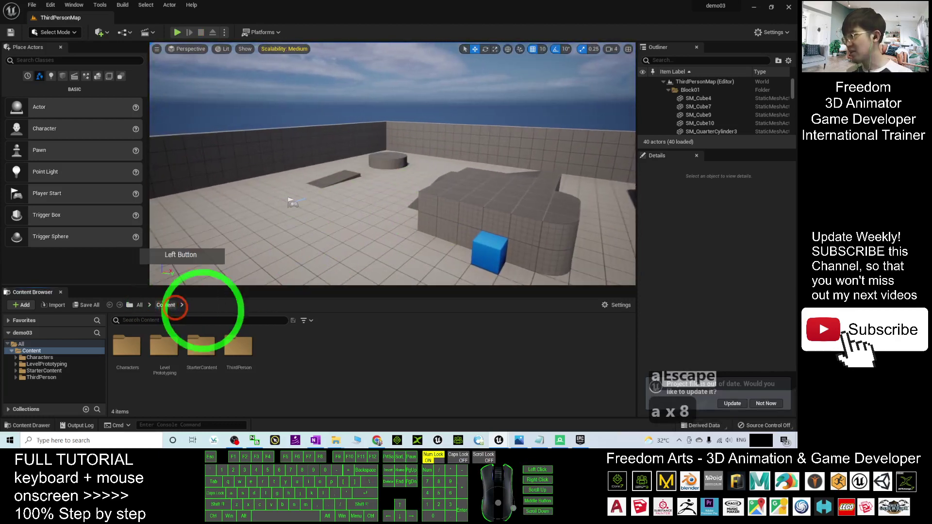
{"action": "left_click", "coordinate": [292, 354]}
{"action": "right_click", "coordinate": [290, 389]}
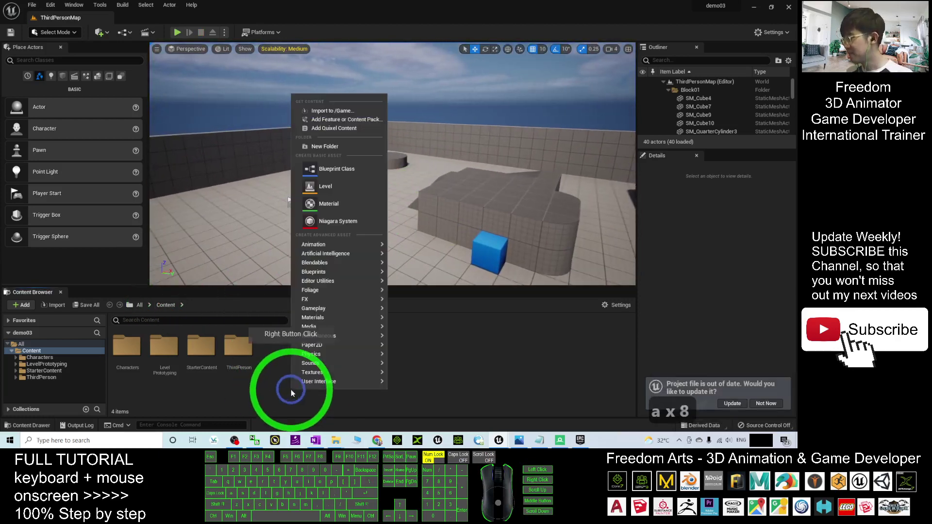
{"action": "left_click", "coordinate": [325, 147]}
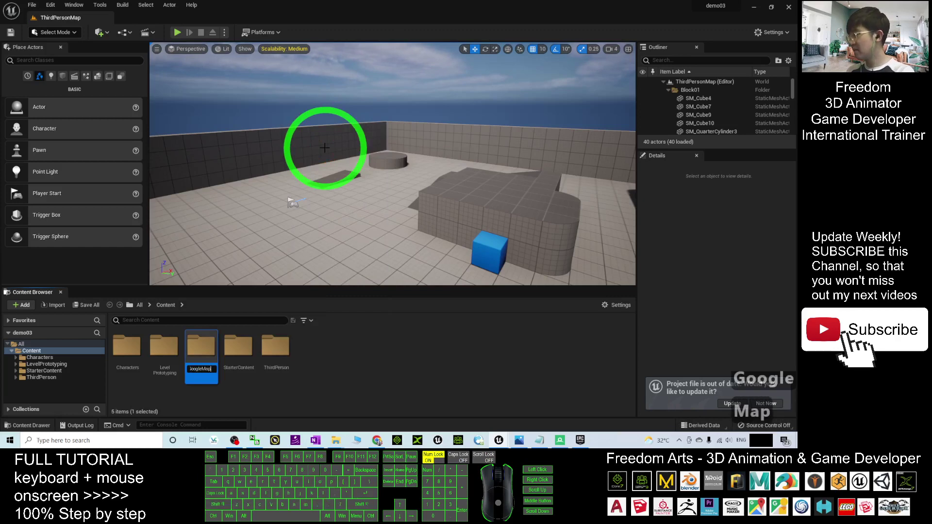
{"action": "type", "text": "GoogleMap3D"}
{"action": "key", "text": "Return"}
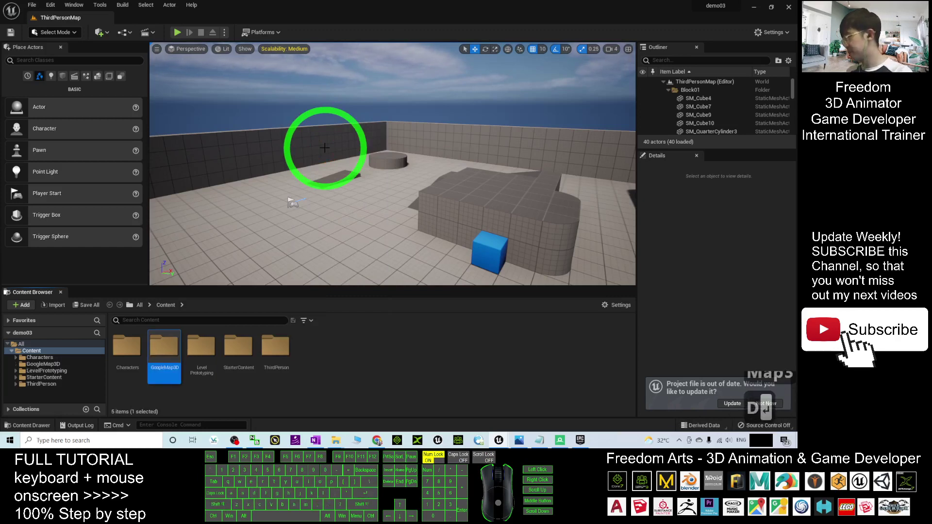
Open the GoogleMap3D folder, restore the editor to a smaller, taller window showing the desktop, and create a subfolder named "EiffelTowerParis".
{"action": "double_click", "coordinate": [165, 349]}
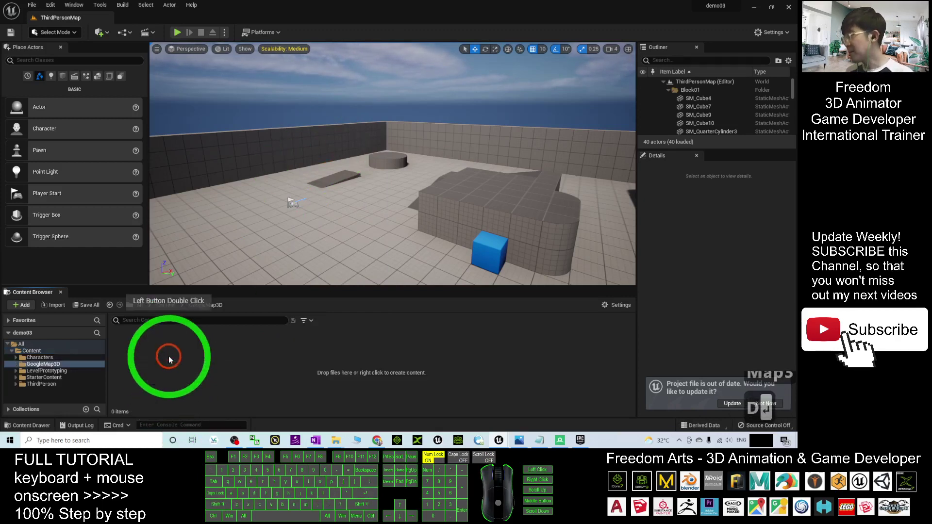
{"action": "double_click", "coordinate": [428, 7]}
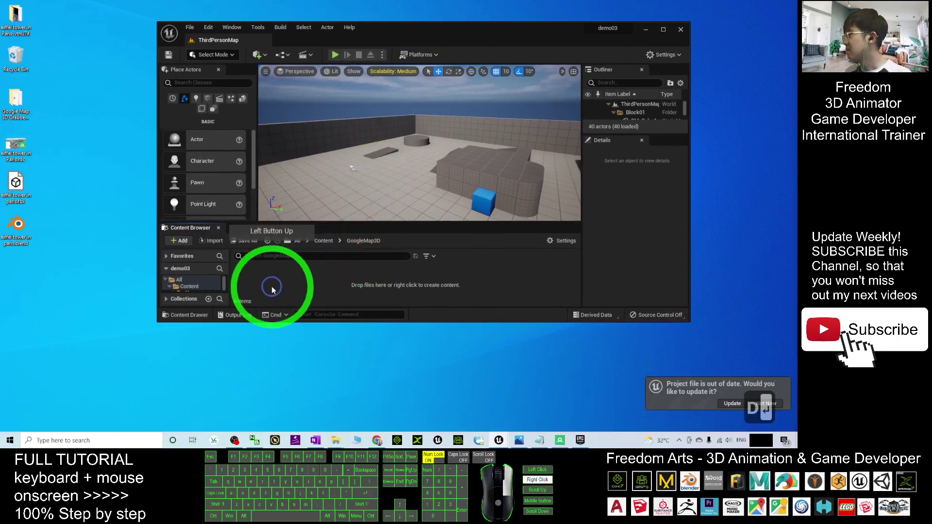
{"action": "right_click", "coordinate": [272, 288]}
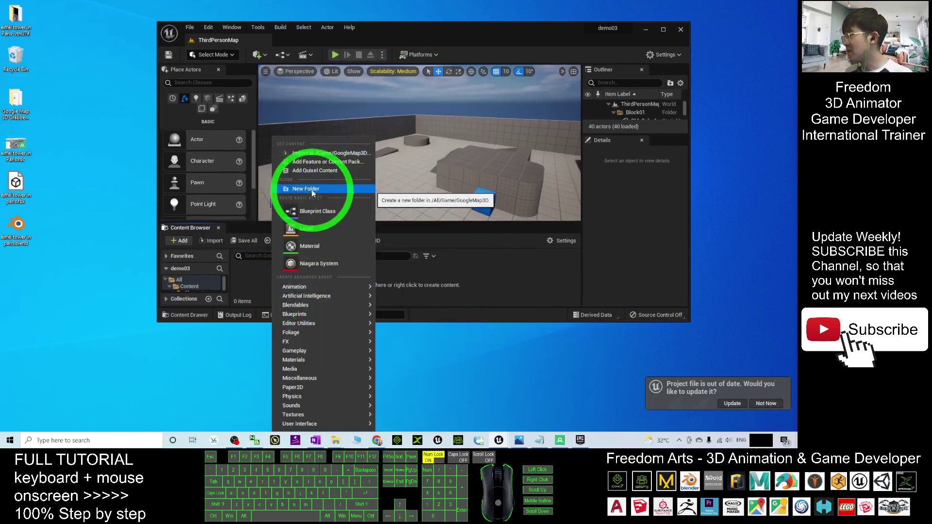
{"action": "left_click", "coordinate": [311, 190]}
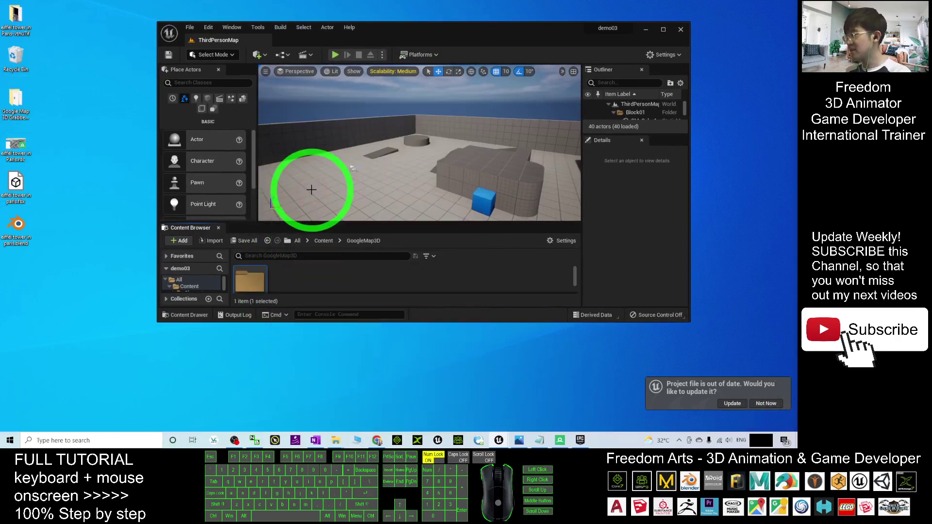
{"action": "left_click_drag", "start_coordinate": [407, 323], "coordinate": [406, 388]}
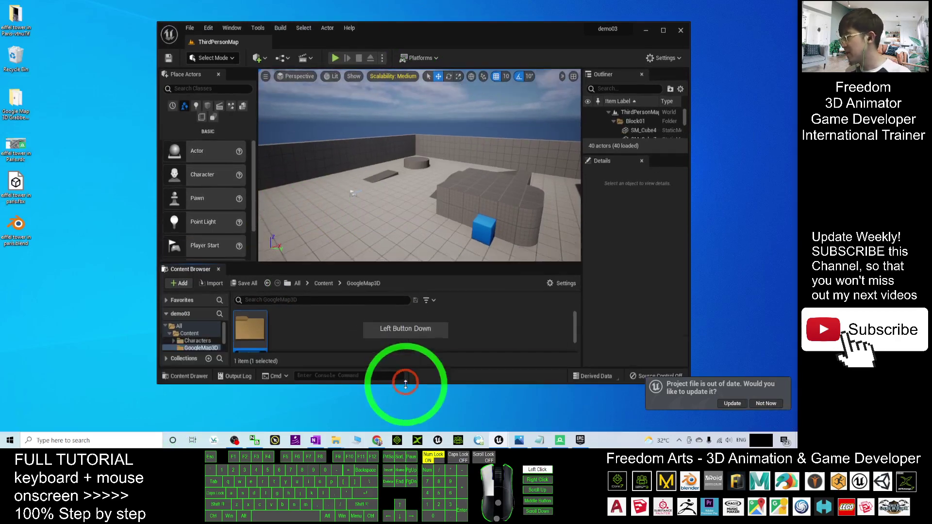
{"action": "left_click", "coordinate": [257, 349]}
{"action": "left_click", "coordinate": [199, 347]}
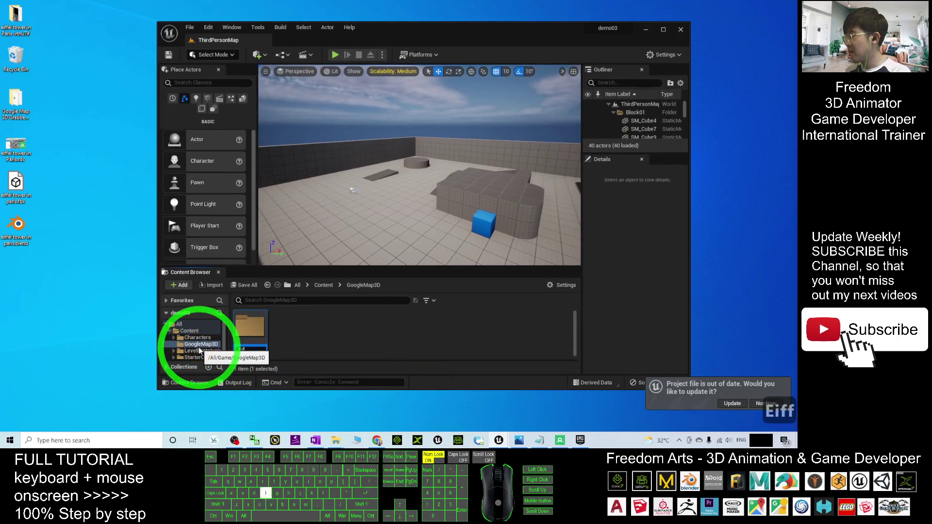
{"action": "type", "text": "Eiffel"}
{"action": "key", "text": "BackSpace"}
{"action": "key", "text": "BackSpace"}
{"action": "type", "text": "Towe"}
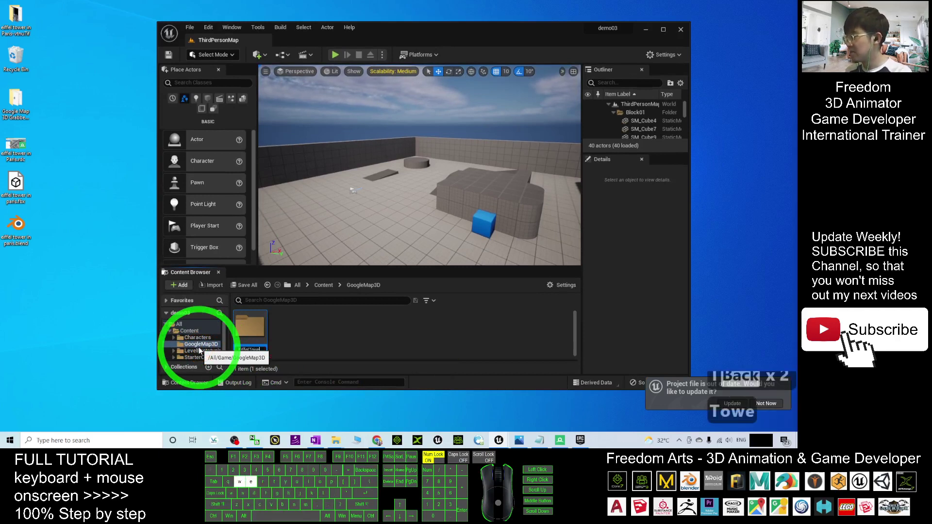
{"action": "type", "text": "rParis"}
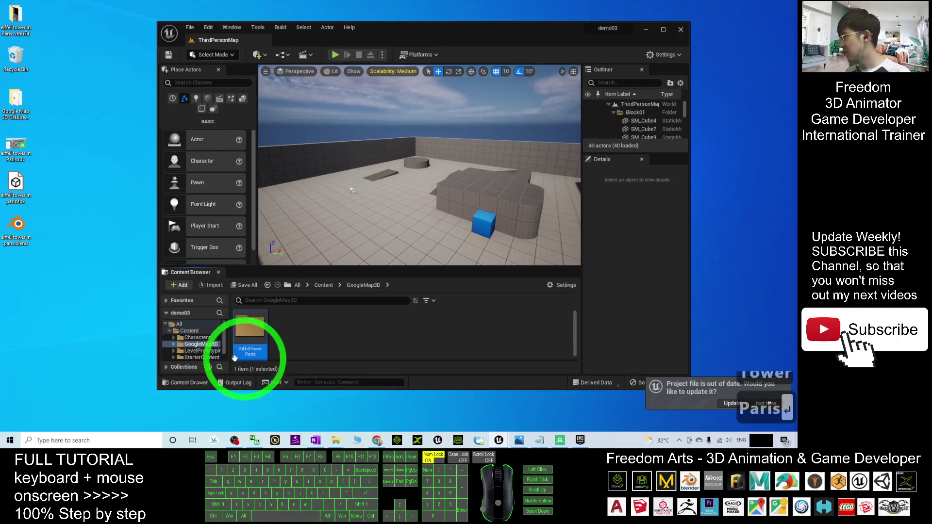
Import "eiffel tower in paris.fbx" from the desktop into the EiffelTowerParis folder, importing all with the default FBX options.
{"action": "double_click", "coordinate": [248, 328]}
{"action": "left_click", "coordinate": [12, 191]}
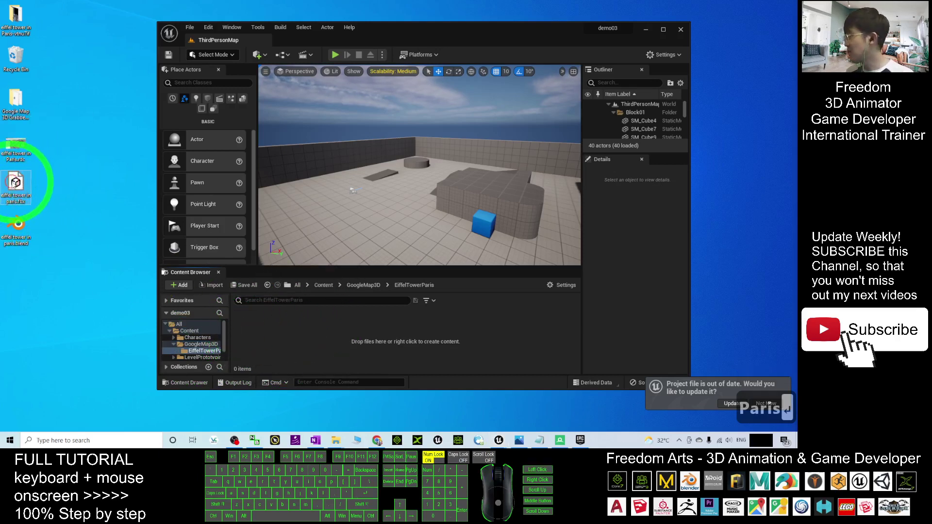
{"action": "left_click_drag", "start_coordinate": [16, 183], "coordinate": [301, 328]}
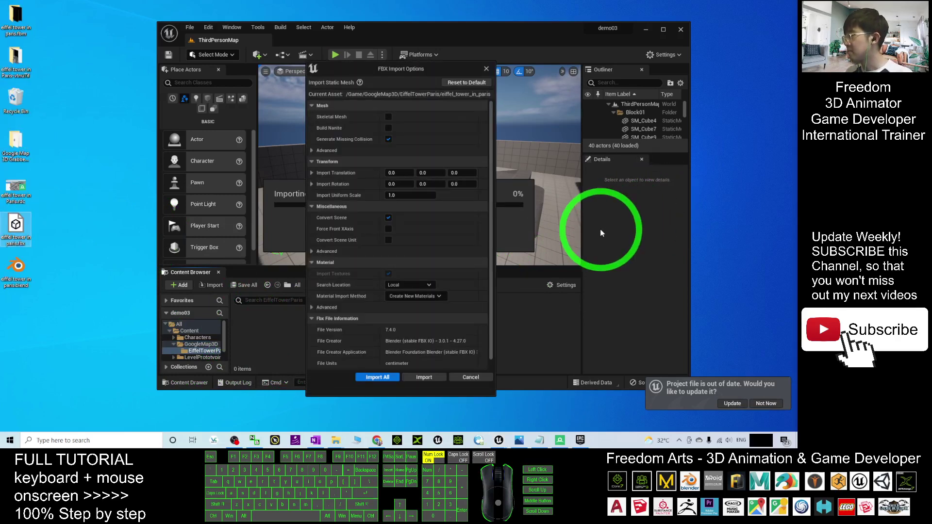
{"action": "left_click", "coordinate": [378, 377]}
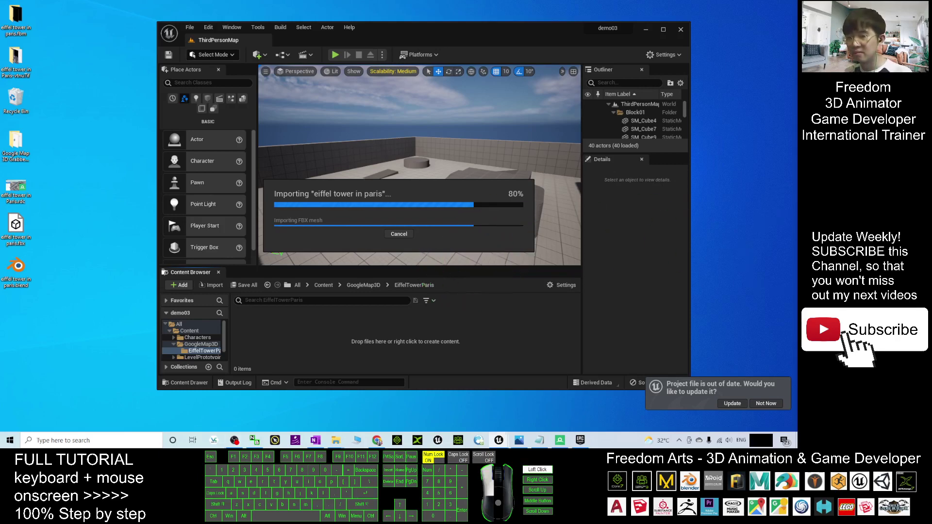
{"action": "left_click", "coordinate": [562, 291]}
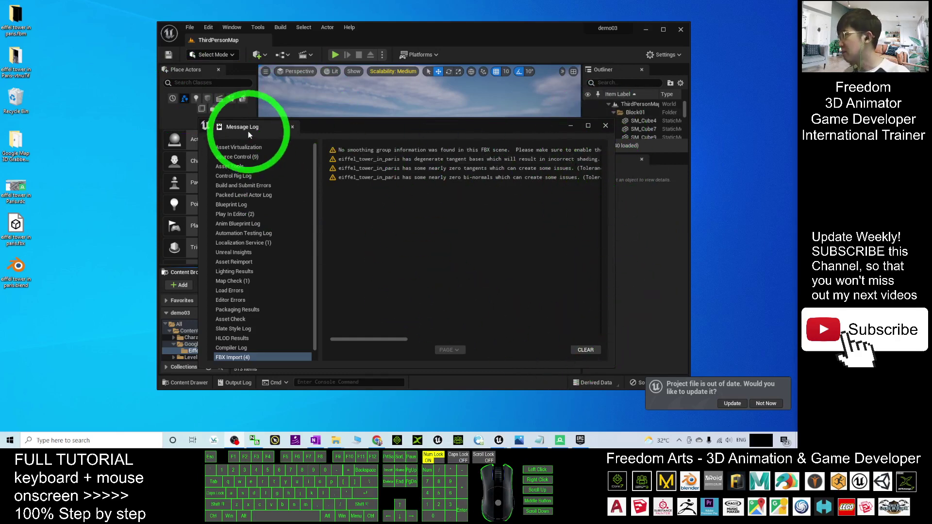
Close the FBX import message log and maximize the editor window to show the imported assets.
{"action": "left_click", "coordinate": [605, 127]}
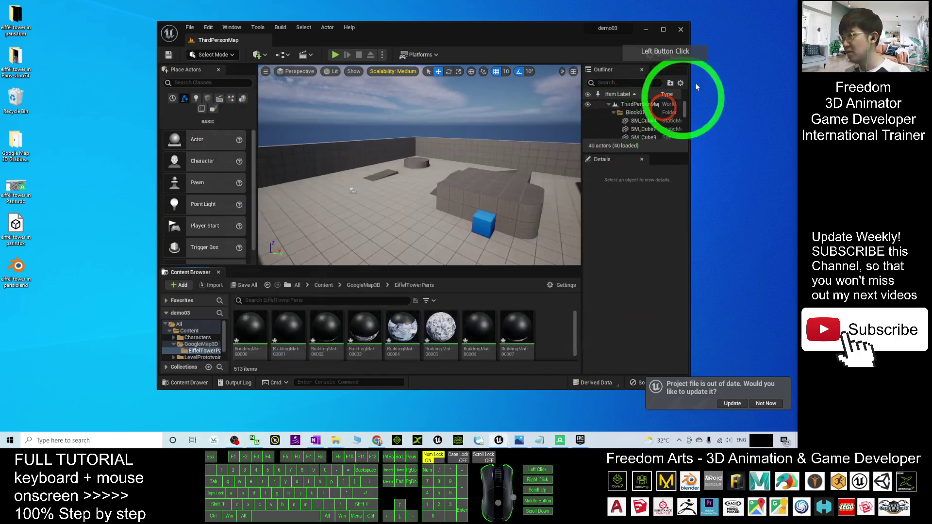
{"action": "left_click", "coordinate": [663, 29]}
{"action": "left_click", "coordinate": [416, 327]}
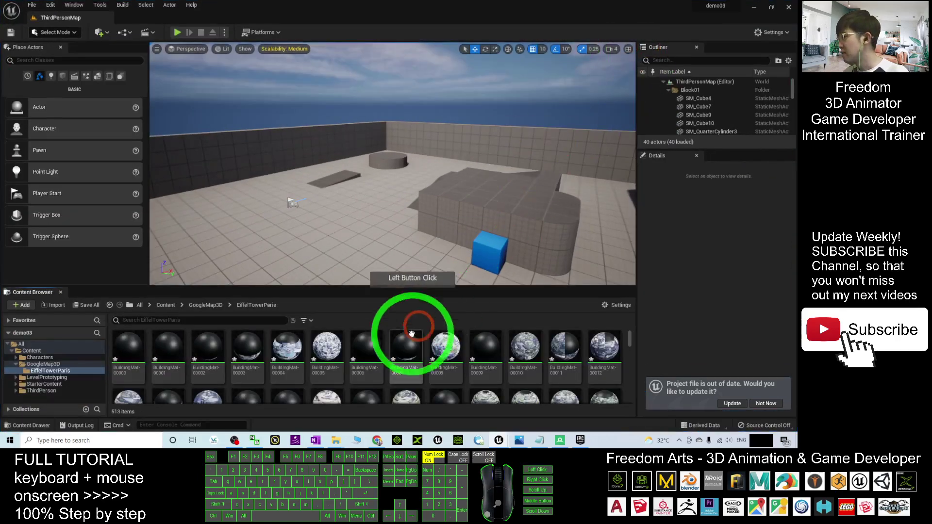